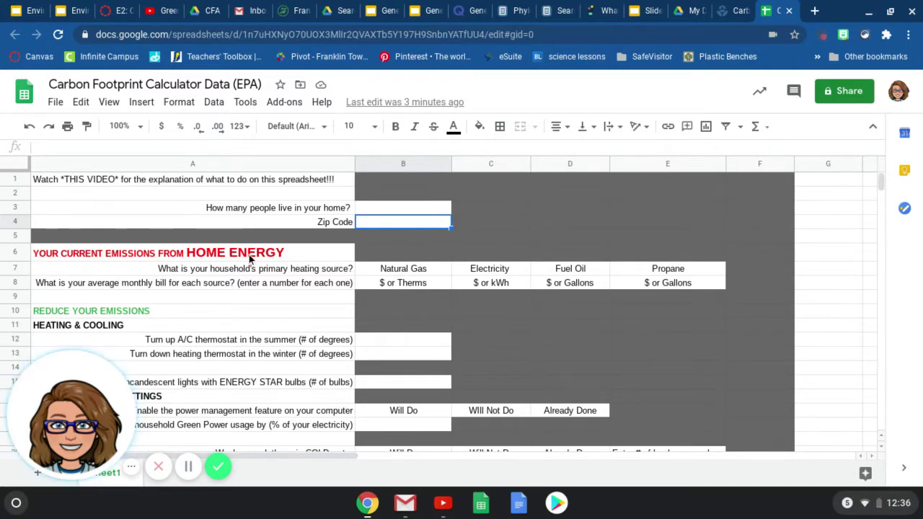
Step: Look over the home energy, transportation and waste sections of the sheet, ending back at the first rows
{"action": "scroll", "coordinate": [250, 258], "scroll_direction": "down", "scroll_amount": 3}
{"action": "scroll", "coordinate": [249, 254], "scroll_direction": "down", "scroll_amount": 6}
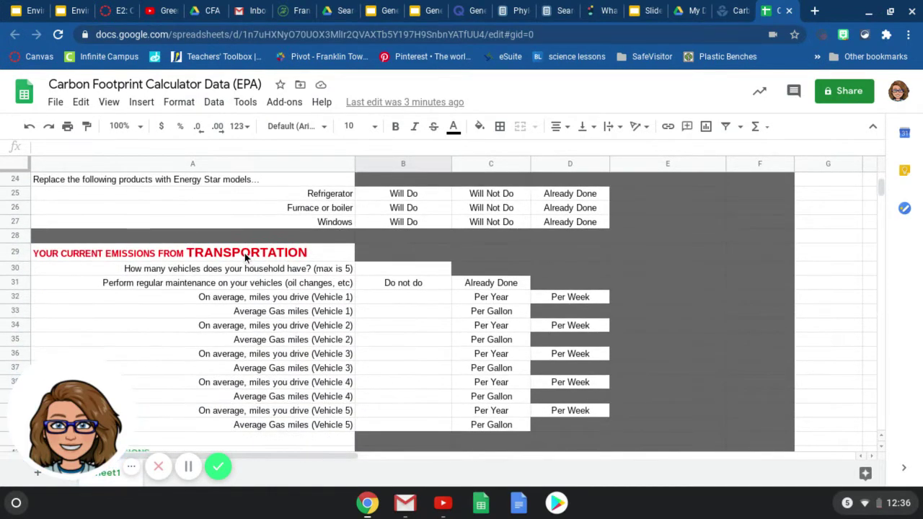
{"action": "scroll", "coordinate": [244, 256], "scroll_direction": "down", "scroll_amount": 2}
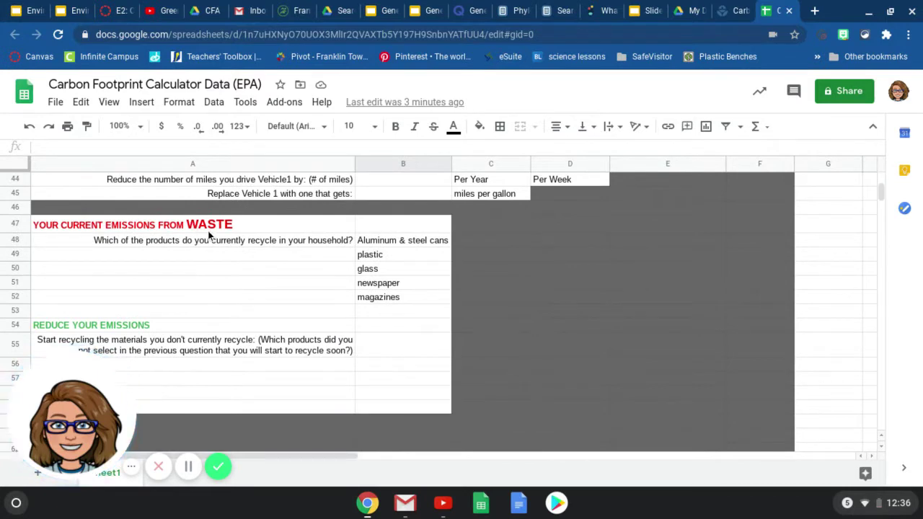
{"action": "scroll", "coordinate": [391, 294], "scroll_direction": "up", "scroll_amount": 10}
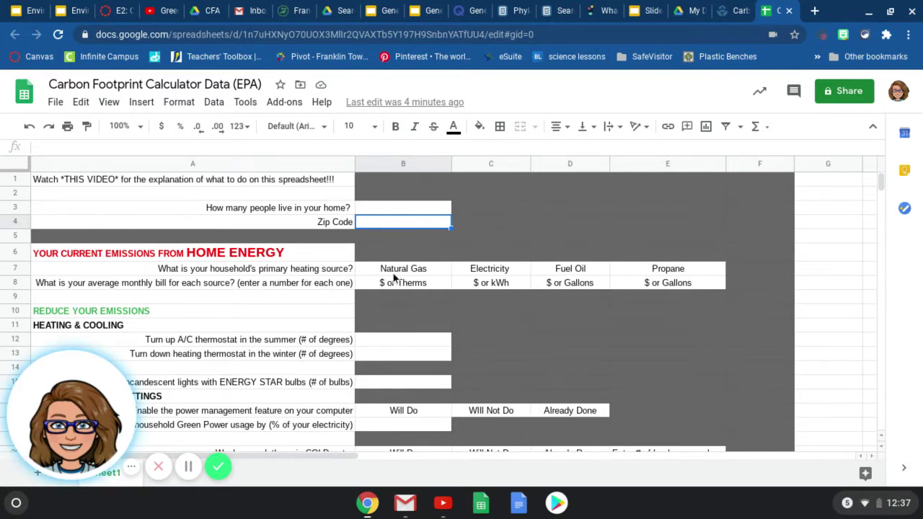
{"action": "scroll", "coordinate": [383, 356], "scroll_direction": "down", "scroll_amount": 5}
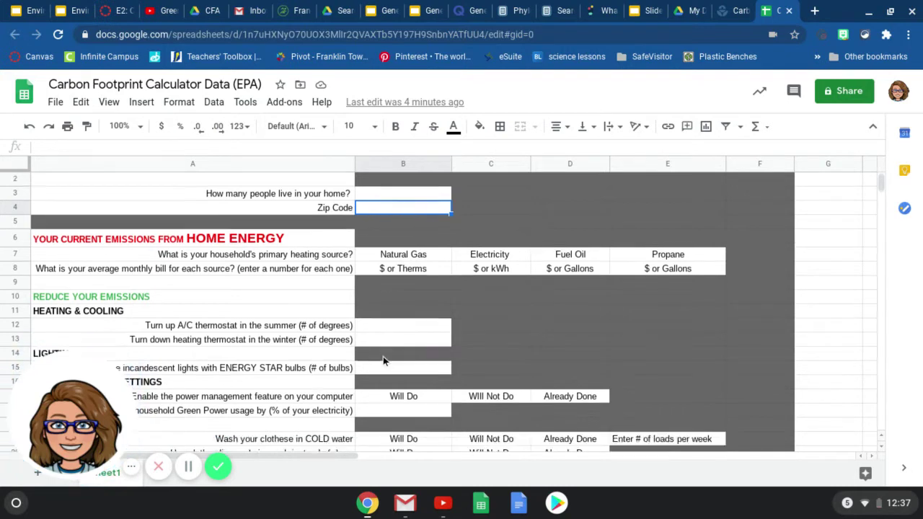
{"action": "scroll", "coordinate": [382, 356], "scroll_direction": "up", "scroll_amount": 5}
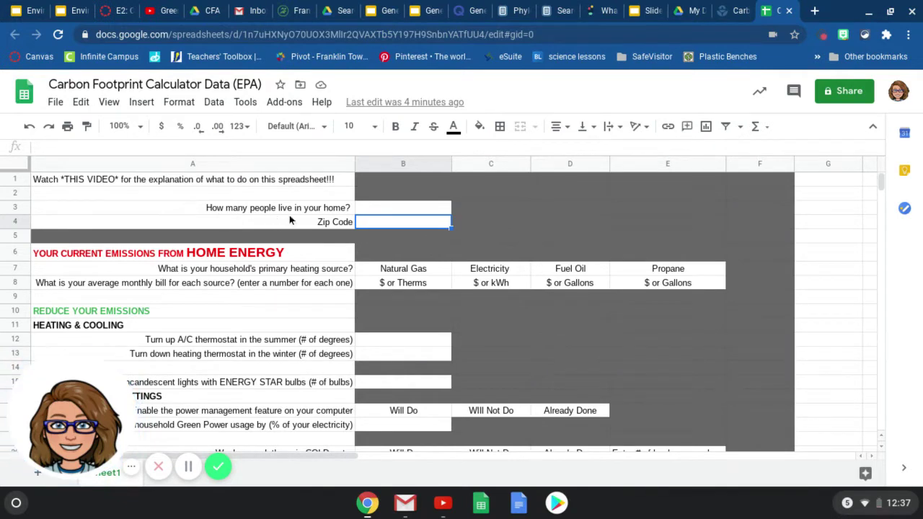
Step: Review the answer cells for household size and zip code, ending on the home energy section heading
{"action": "left_click", "coordinate": [409, 208]}
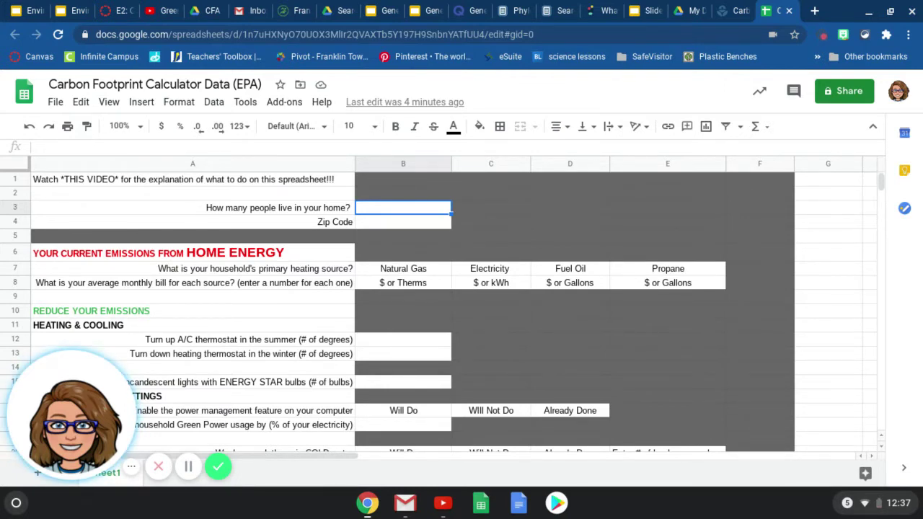
{"action": "left_click", "coordinate": [402, 221]}
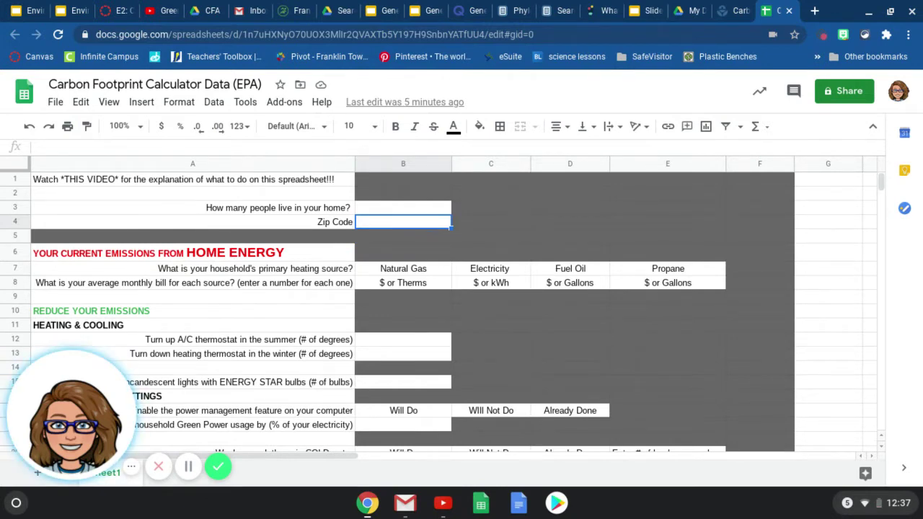
{"action": "key", "text": "Down"}
{"action": "key", "text": "Down"}
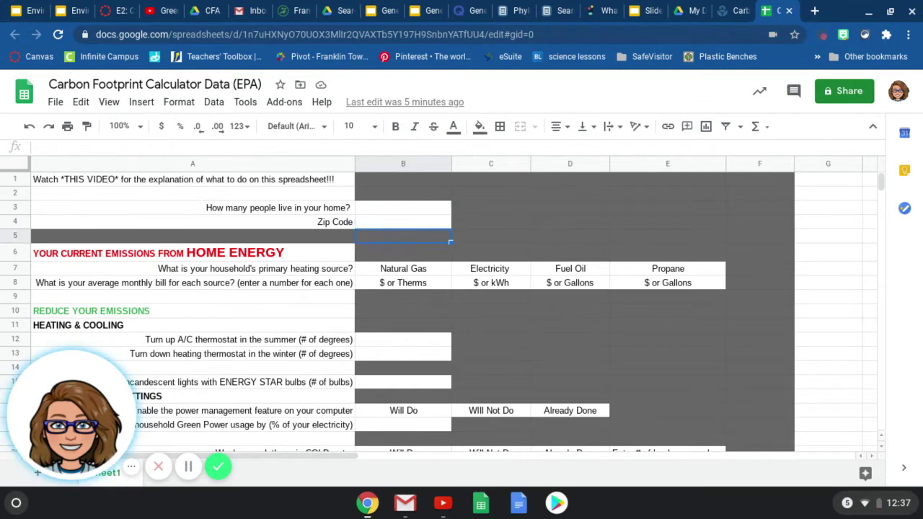
{"action": "key", "text": "Left"}
{"action": "key", "text": "Right"}
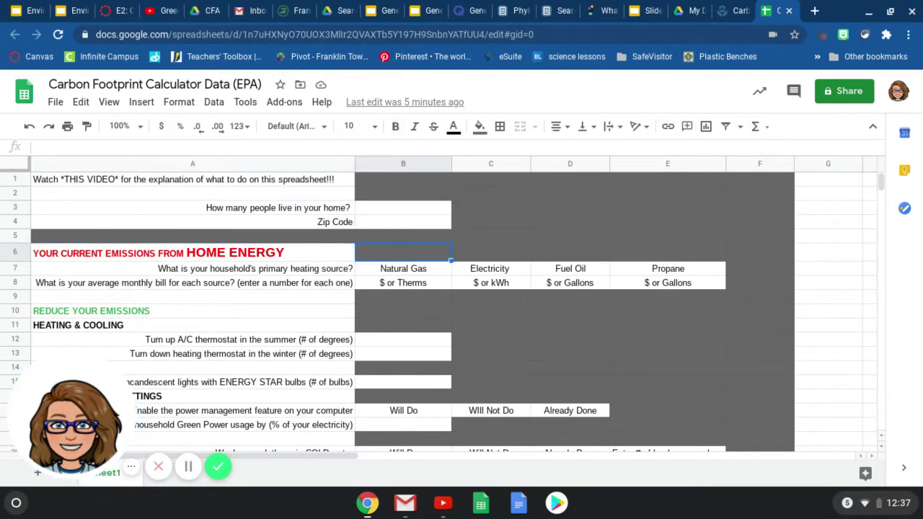
{"action": "key", "text": "Left"}
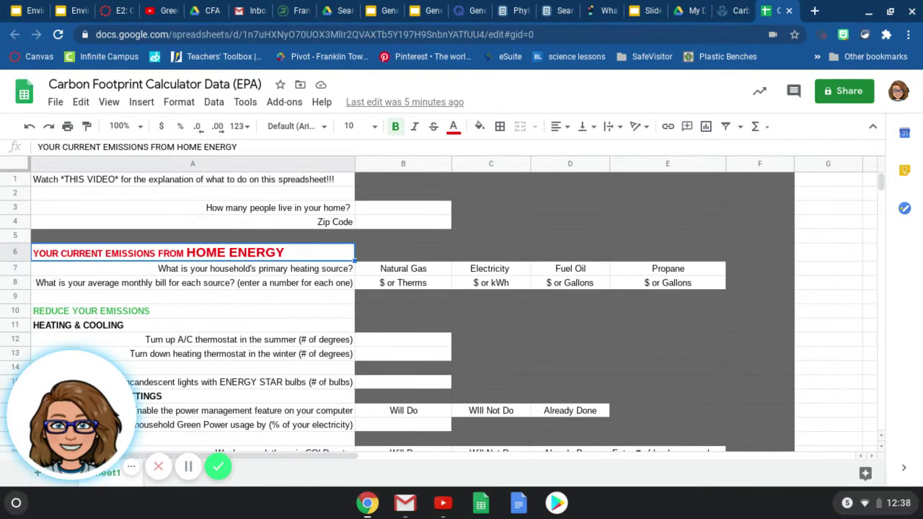
Step: Review the primary heating source question and its options: Natural Gas, Electricity, Fuel Oil and Propane
{"action": "left_click", "coordinate": [192, 268]}
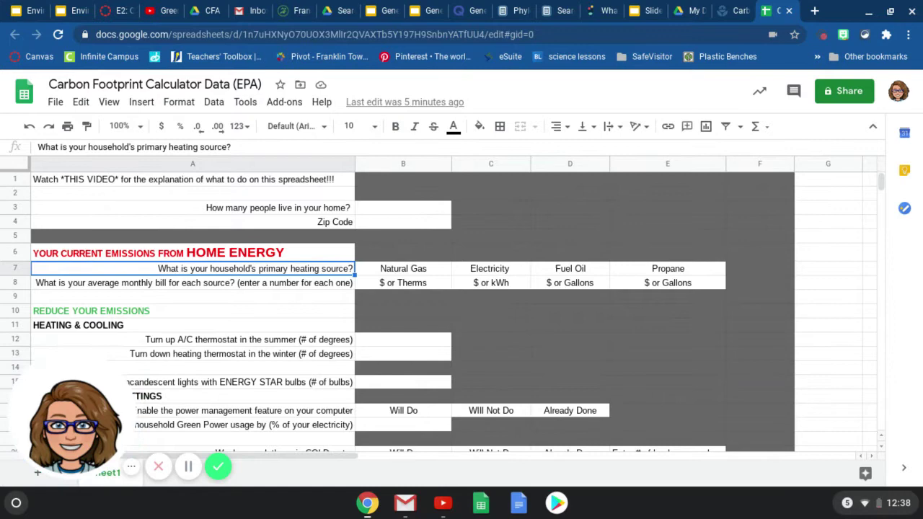
{"action": "left_click", "coordinate": [403, 268]}
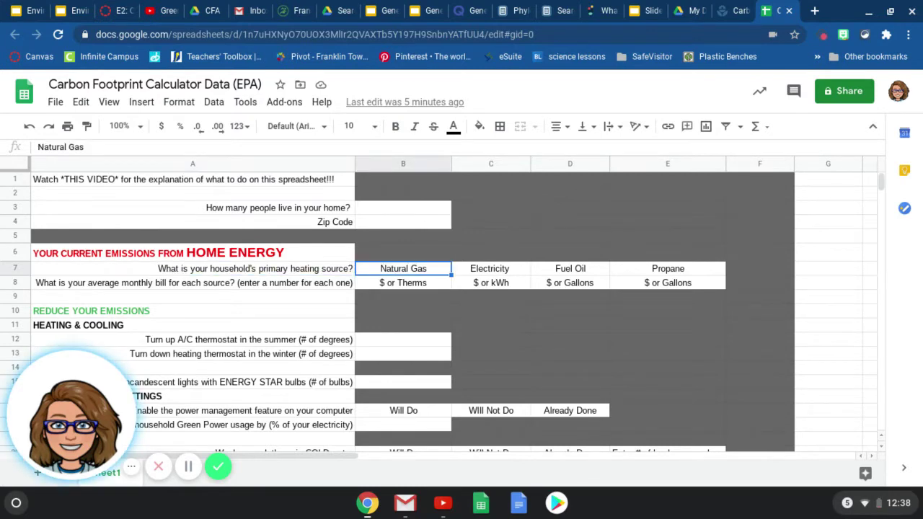
{"action": "left_click", "coordinate": [490, 268]}
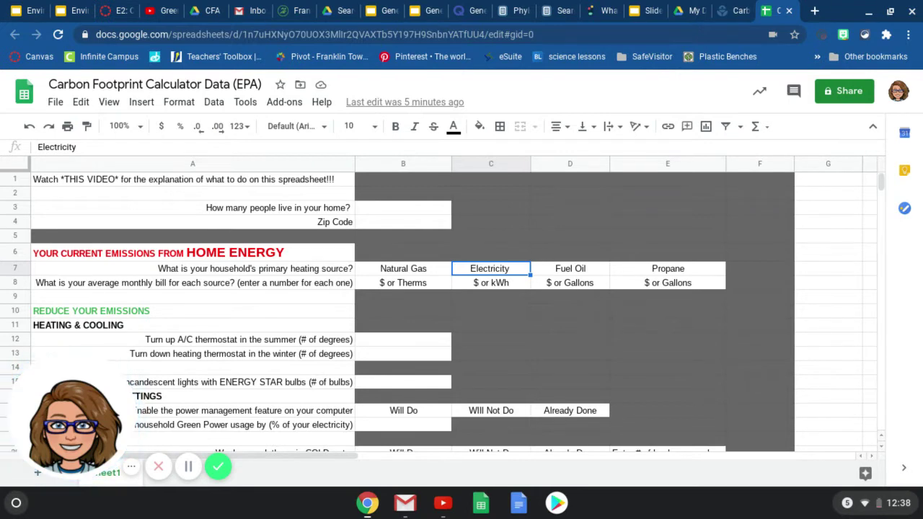
{"action": "left_click", "coordinate": [403, 268]}
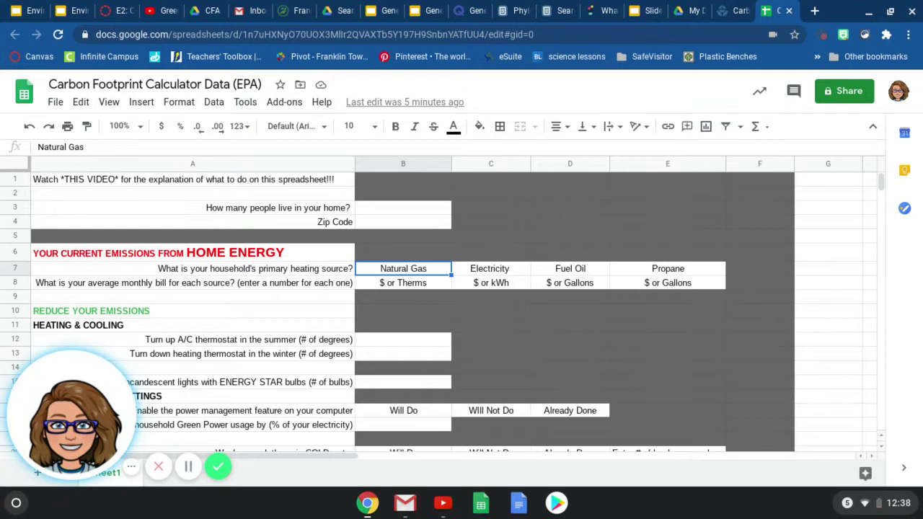
{"action": "left_click", "coordinate": [491, 268]}
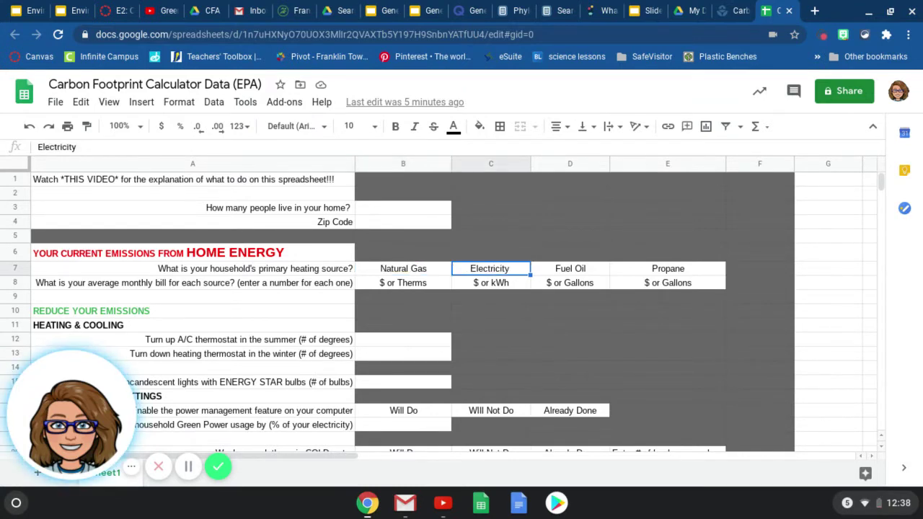
{"action": "left_click", "coordinate": [403, 269]}
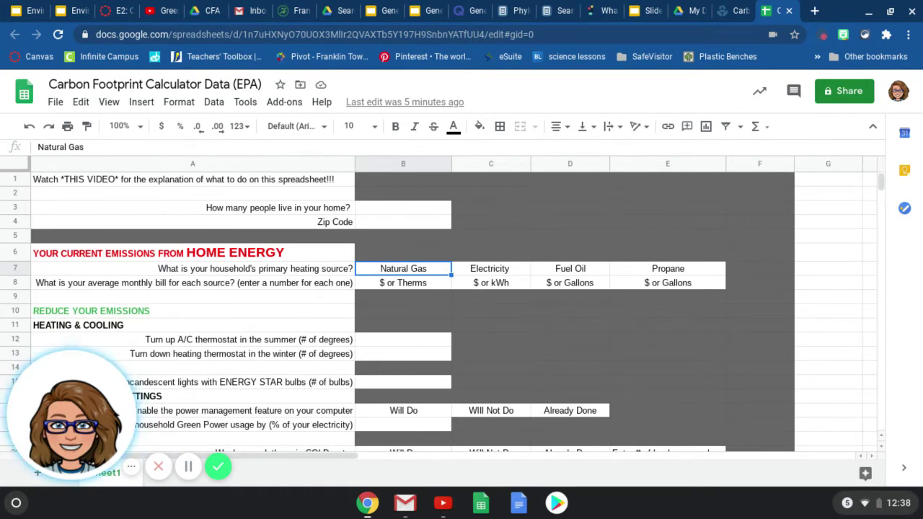
{"action": "left_click", "coordinate": [490, 268]}
{"action": "left_click", "coordinate": [569, 268]}
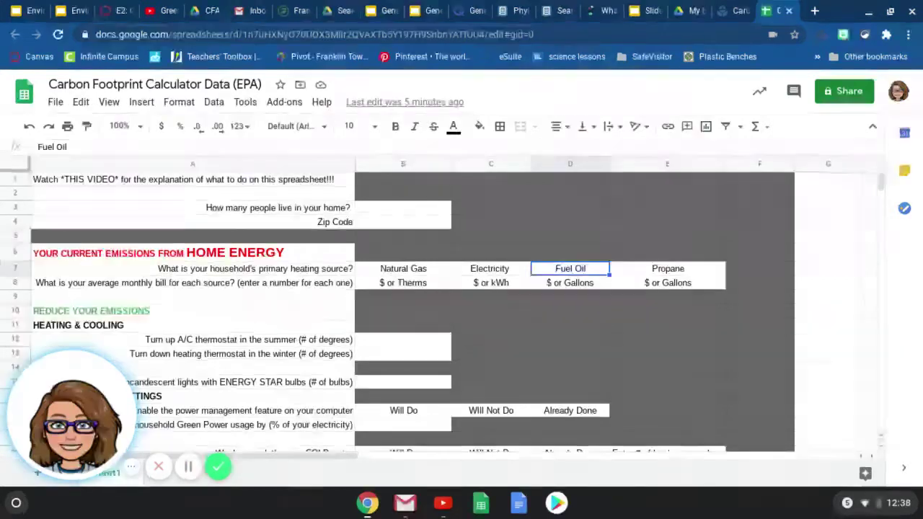
{"action": "left_click", "coordinate": [667, 268]}
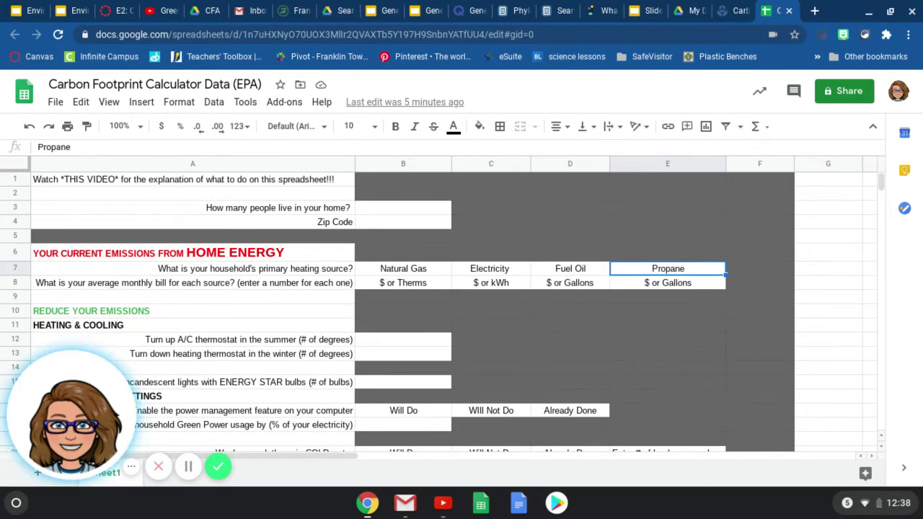
{"action": "left_click", "coordinate": [569, 268]}
{"action": "left_click", "coordinate": [666, 268]}
{"action": "left_click", "coordinate": [570, 268]}
{"action": "left_click", "coordinate": [490, 268]}
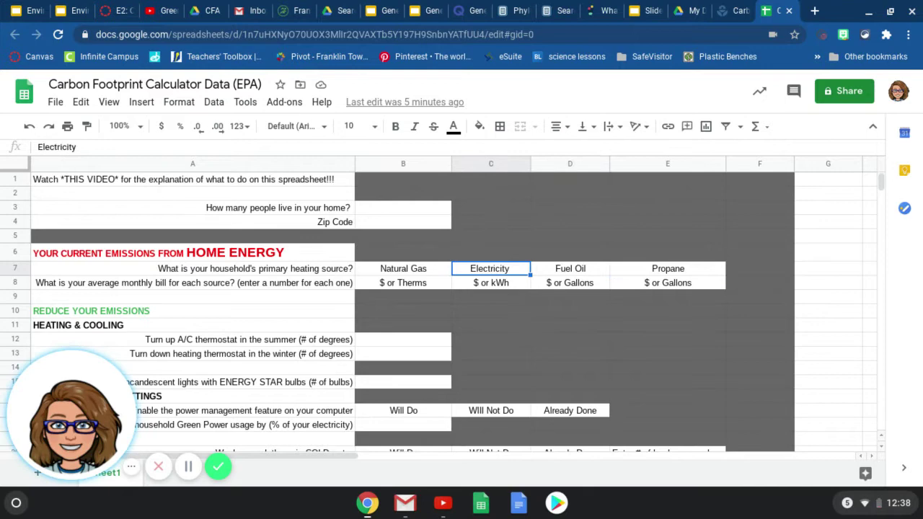
{"action": "left_click", "coordinate": [403, 269]}
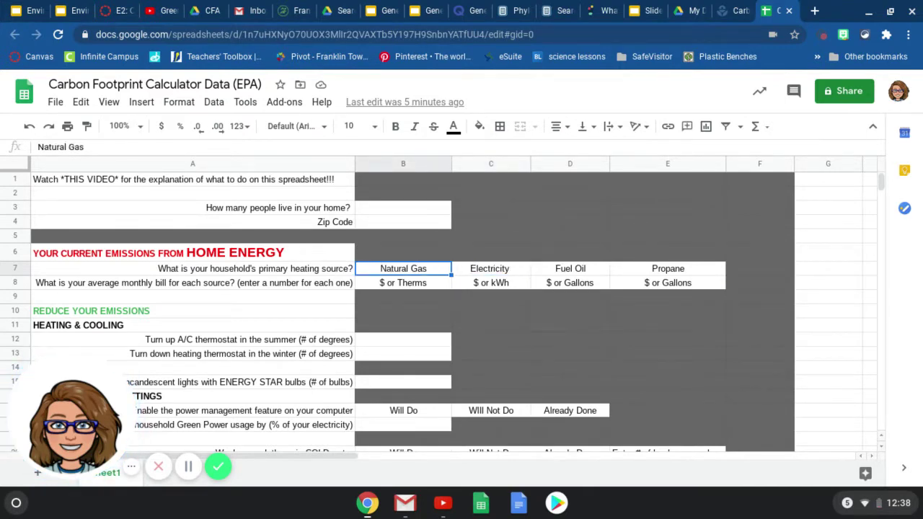
{"action": "left_click", "coordinate": [192, 268]}
{"action": "left_click", "coordinate": [403, 268]}
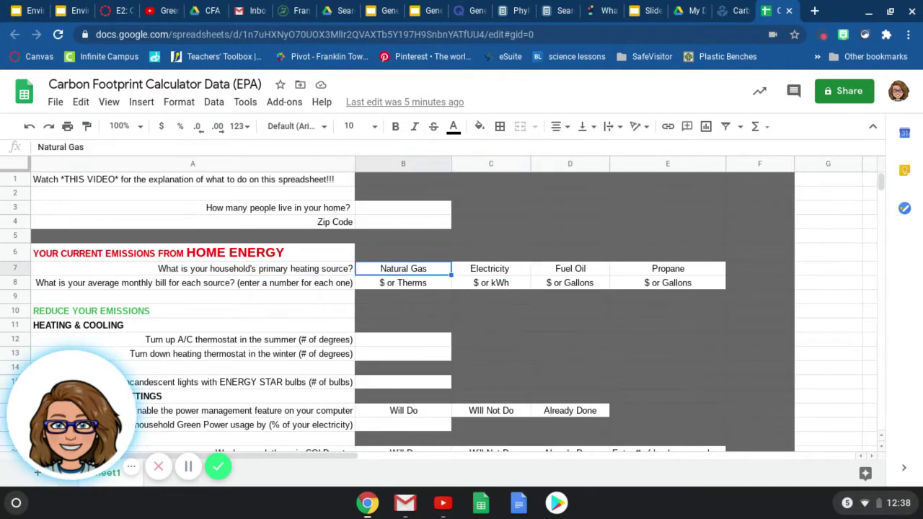
{"action": "left_click", "coordinate": [490, 268]}
{"action": "left_click", "coordinate": [570, 268]}
{"action": "left_click", "coordinate": [667, 268]}
{"action": "left_click", "coordinate": [490, 268]}
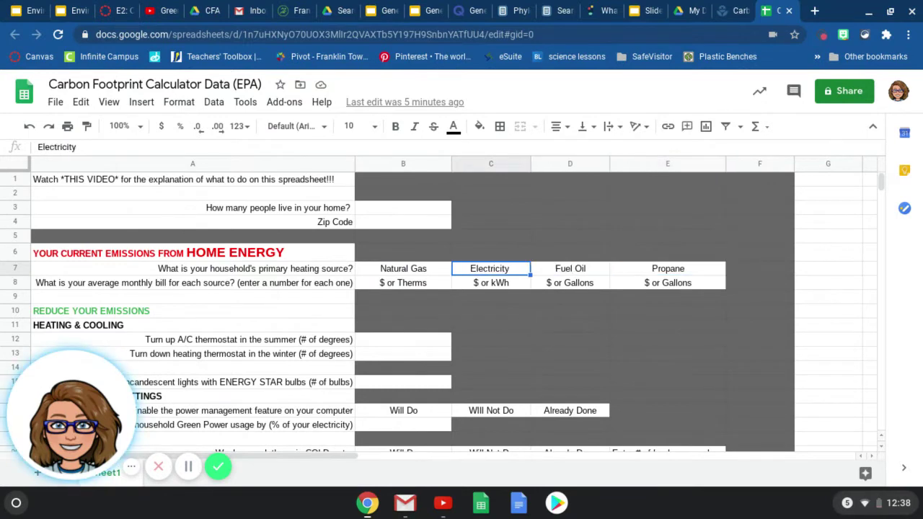
Step: Highlight the Natural Gas heating source cell with a yellow fill
{"action": "left_click", "coordinate": [403, 269]}
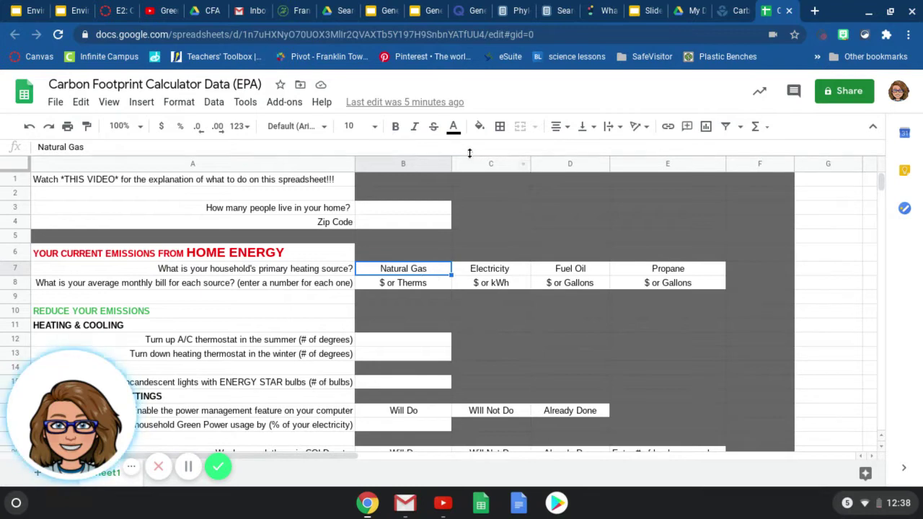
{"action": "left_click", "coordinate": [479, 129]}
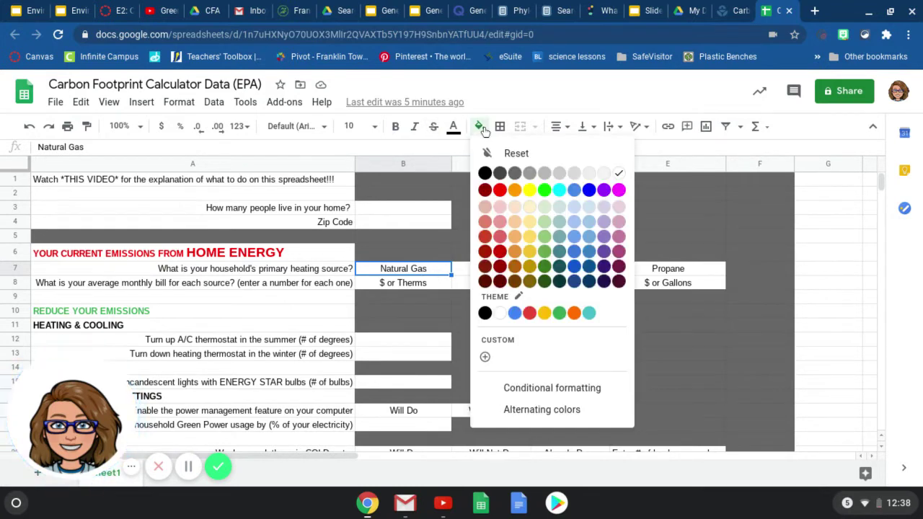
{"action": "left_click", "coordinate": [530, 191]}
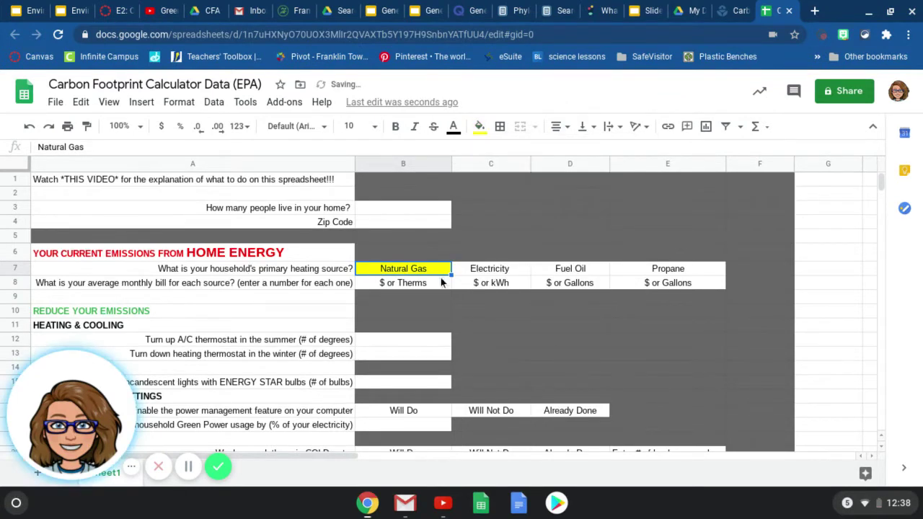
{"action": "left_click", "coordinate": [442, 312]}
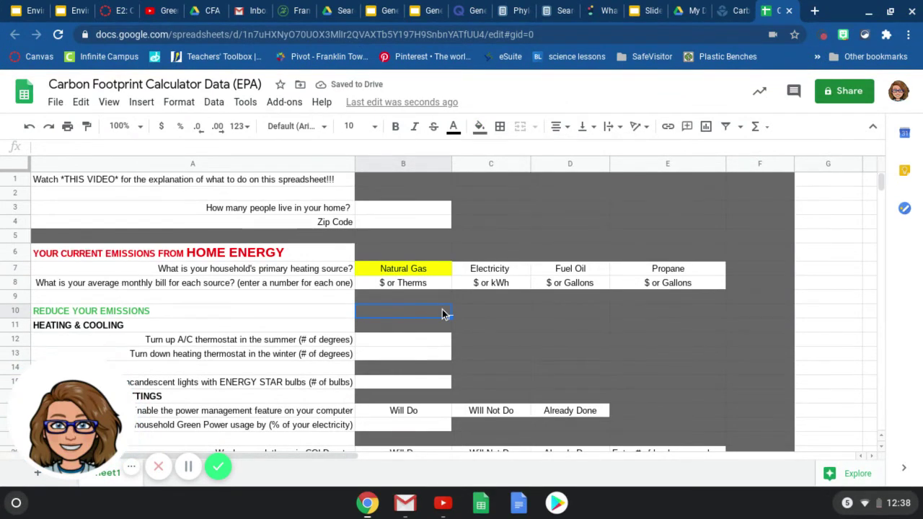
Step: Change the text color of the Natural Gas heating source answer to red
{"action": "left_click", "coordinate": [395, 268]}
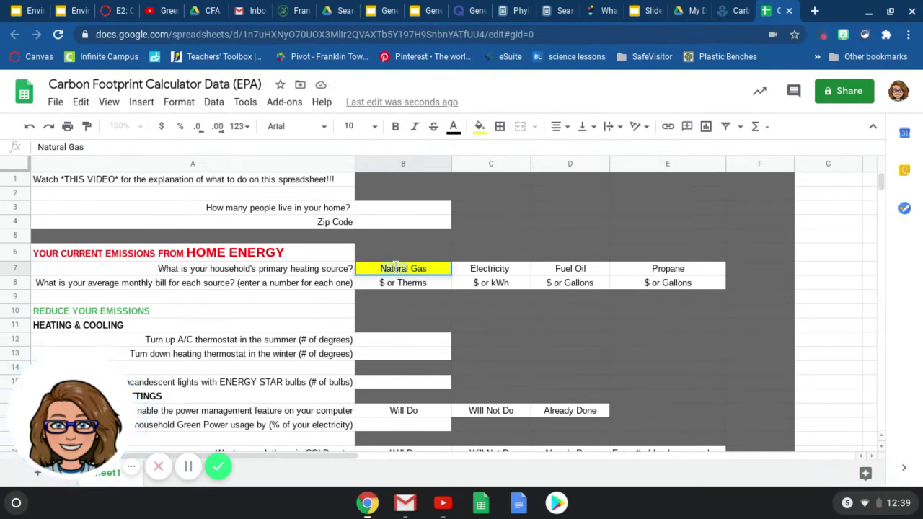
{"action": "left_click", "coordinate": [454, 127]}
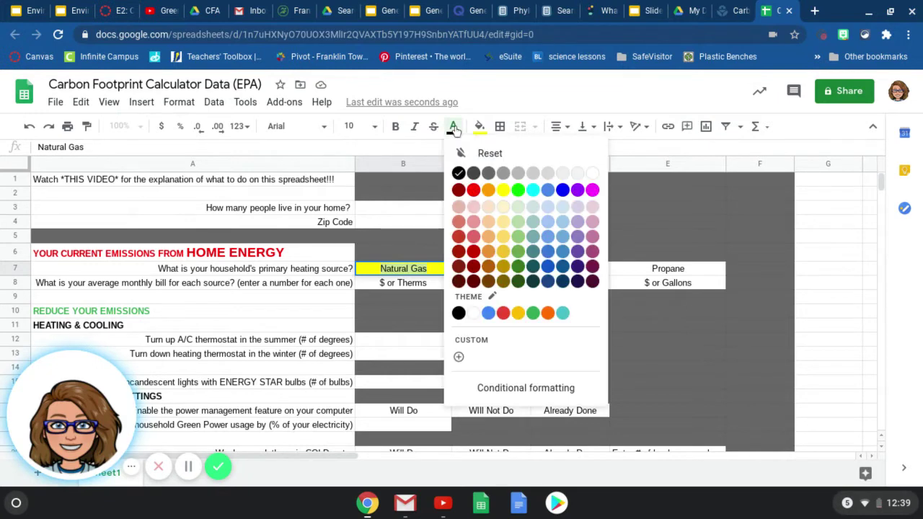
{"action": "left_click", "coordinate": [473, 190]}
{"action": "left_click", "coordinate": [435, 272]}
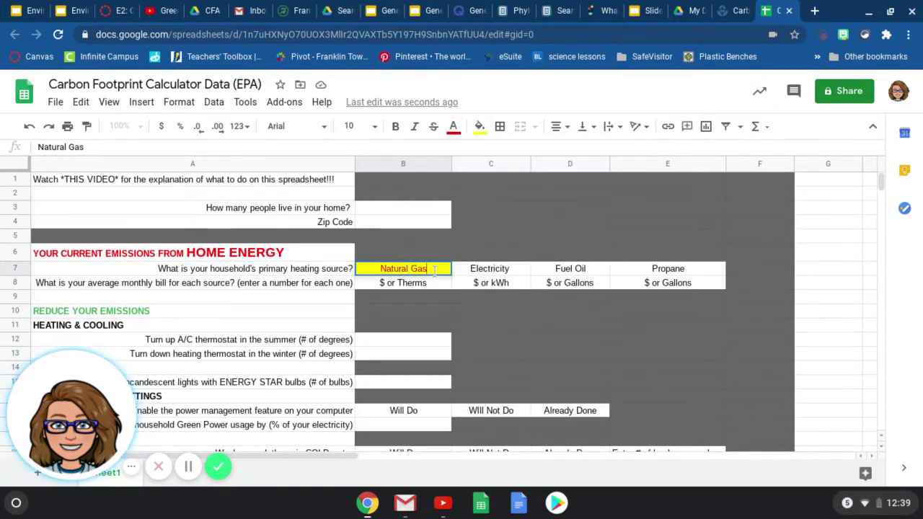
Step: Reset the fill color of the Natural Gas heating source cell
{"action": "left_click", "coordinate": [478, 127]}
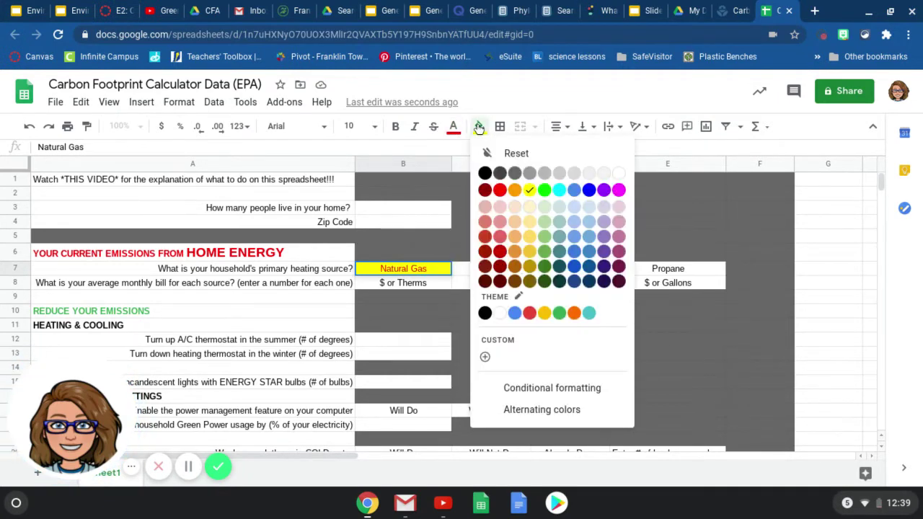
{"action": "left_click", "coordinate": [515, 154]}
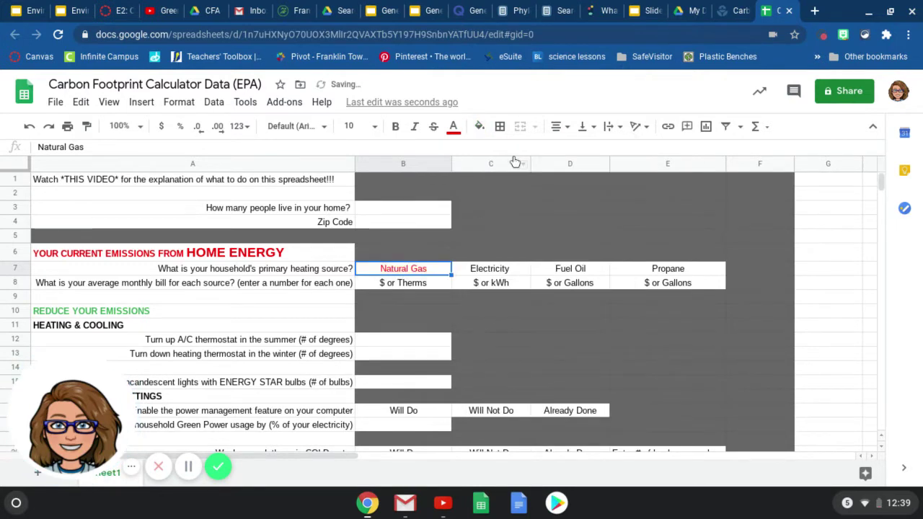
{"action": "left_click", "coordinate": [496, 315]}
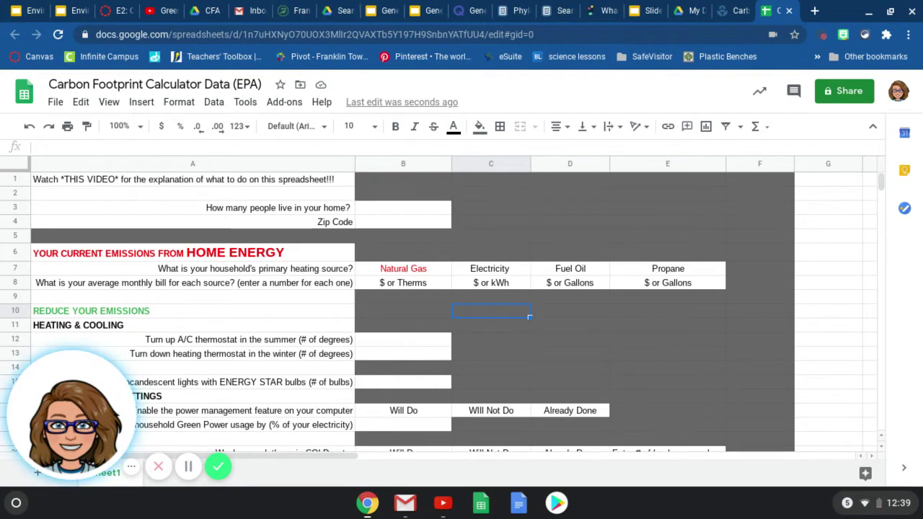
Step: Open the average monthly bill cells for natural gas and electricity
{"action": "left_click", "coordinate": [392, 285]}
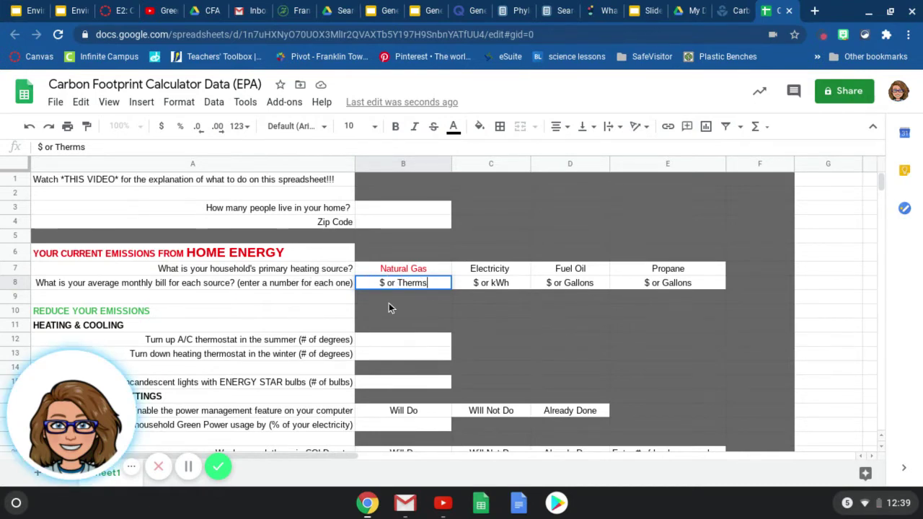
{"action": "left_click", "coordinate": [482, 270]}
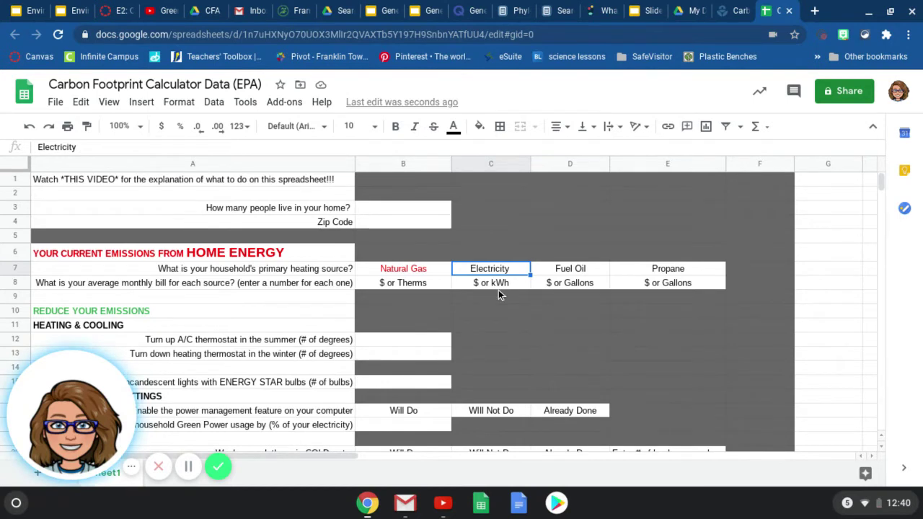
{"action": "double_click", "coordinate": [490, 283]}
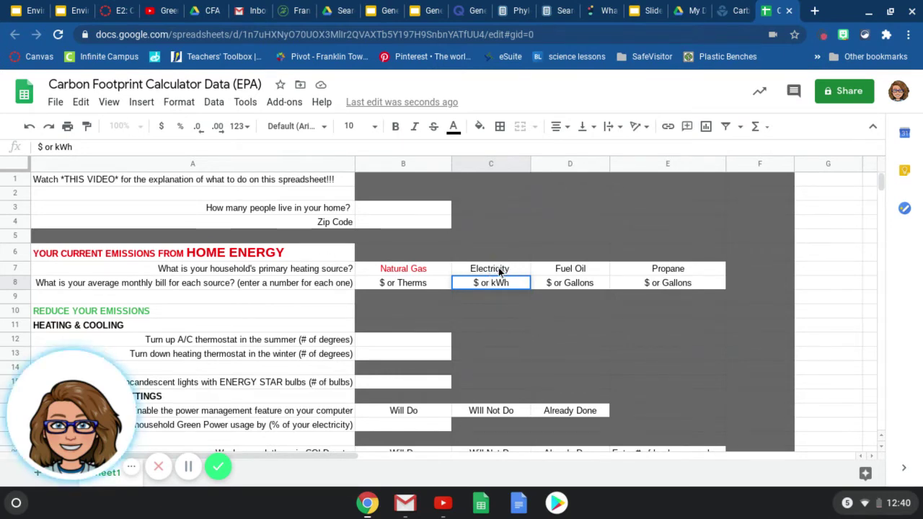
Step: Locate the cells for the fuel oil bill, the summer and winter thermostat changes, and the number of ENERGY STAR bulbs
{"action": "left_click", "coordinate": [588, 285]}
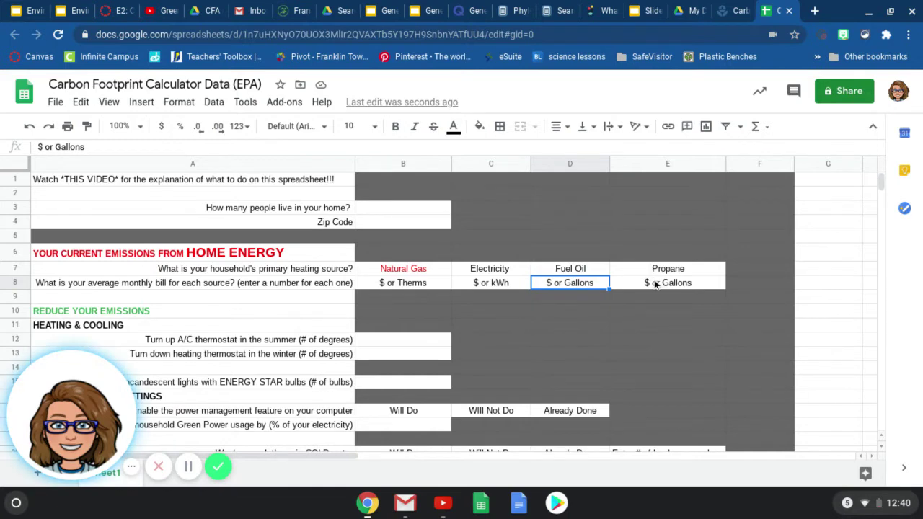
{"action": "left_click", "coordinate": [403, 343]}
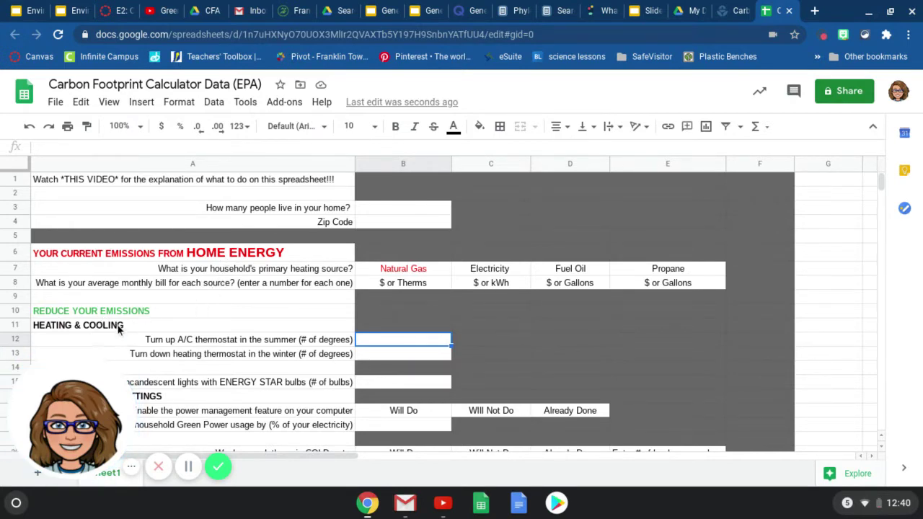
{"action": "scroll", "coordinate": [170, 344], "scroll_direction": "down", "scroll_amount": 1}
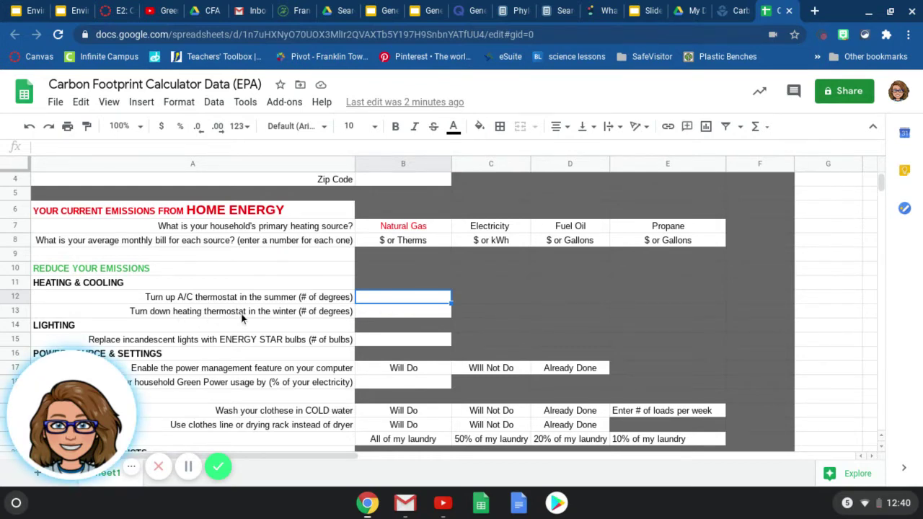
{"action": "left_click", "coordinate": [398, 313]}
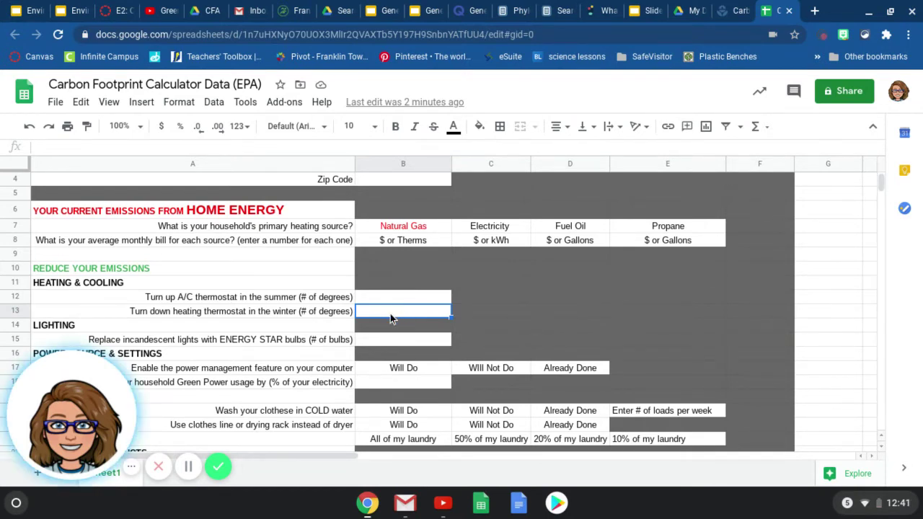
{"action": "scroll", "coordinate": [390, 315], "scroll_direction": "down", "scroll_amount": 3}
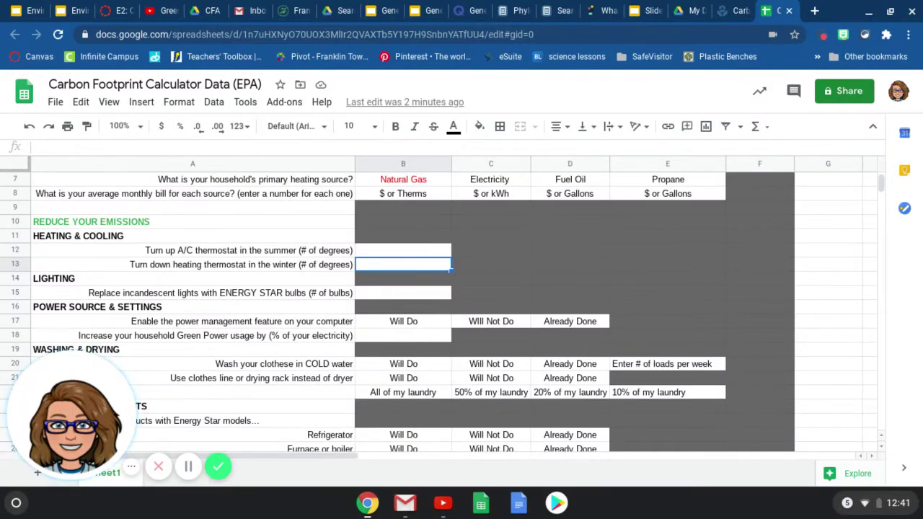
{"action": "left_click", "coordinate": [371, 297]}
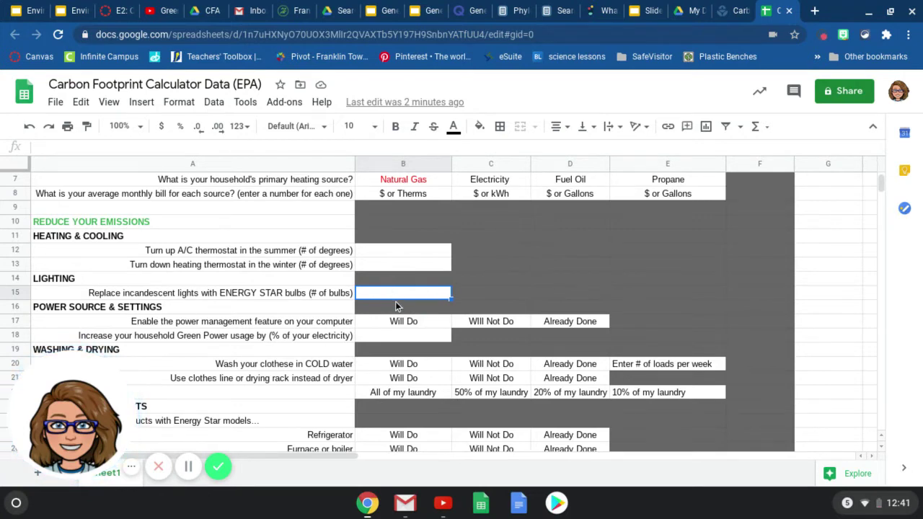
Step: Review the three answer options for computer power management and locate the cell for household Green Power usage
{"action": "scroll", "coordinate": [395, 307], "scroll_direction": "down", "scroll_amount": 2}
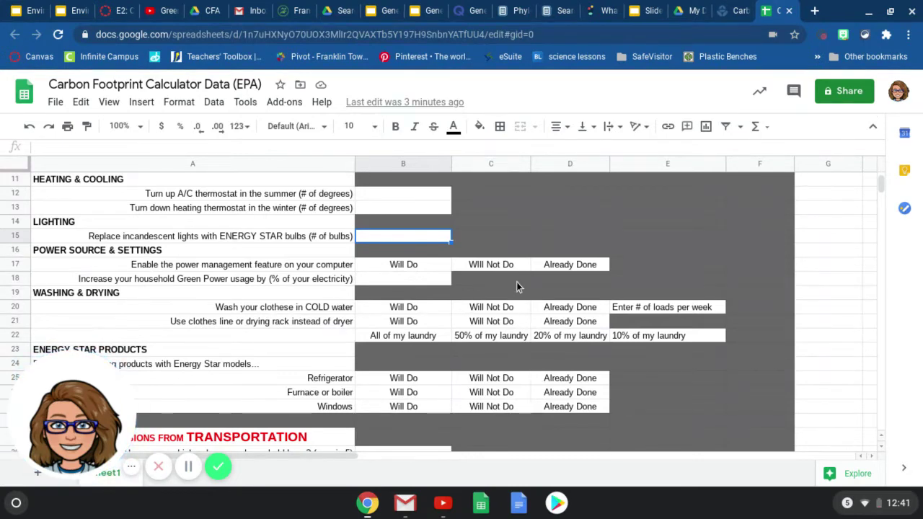
{"action": "left_click", "coordinate": [559, 265]}
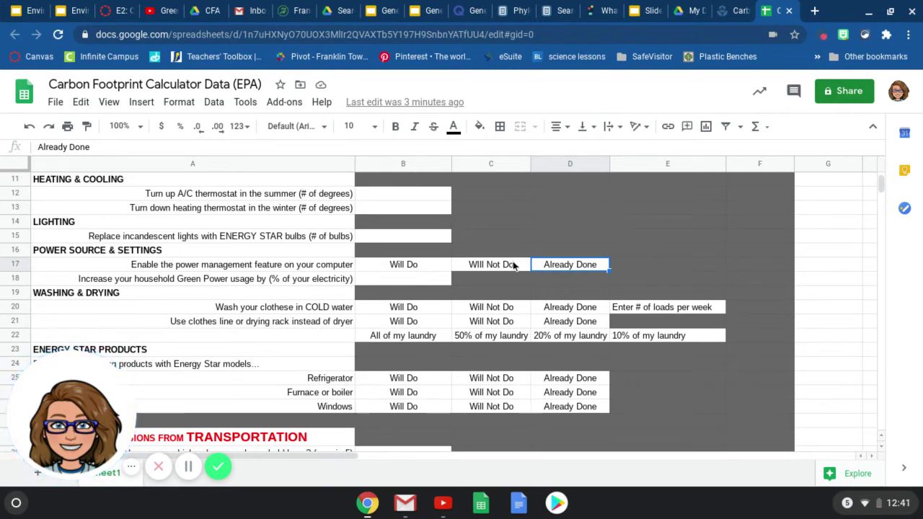
{"action": "left_click", "coordinate": [483, 267]}
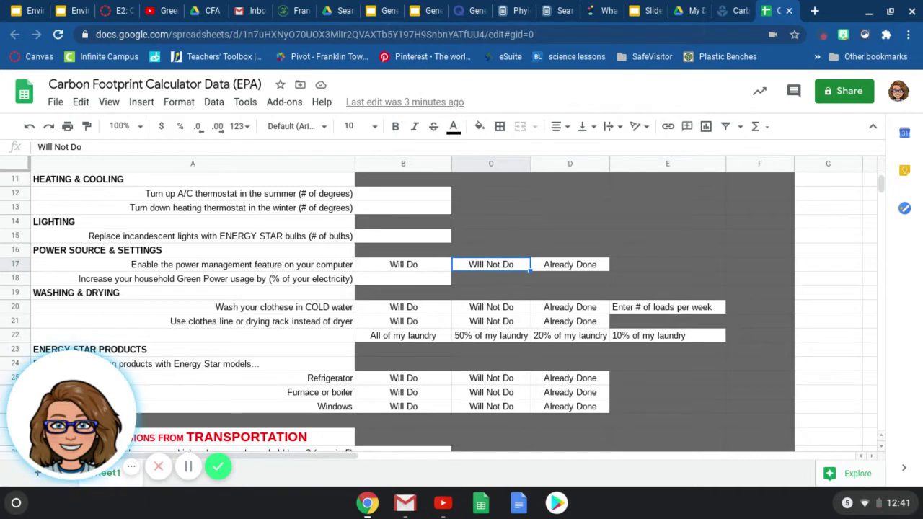
{"action": "left_click", "coordinate": [411, 268]}
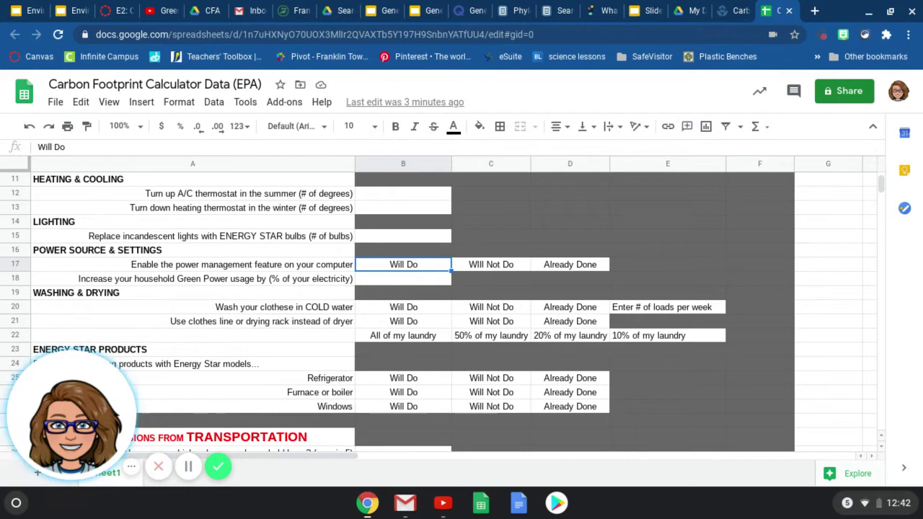
{"action": "left_click", "coordinate": [414, 280]}
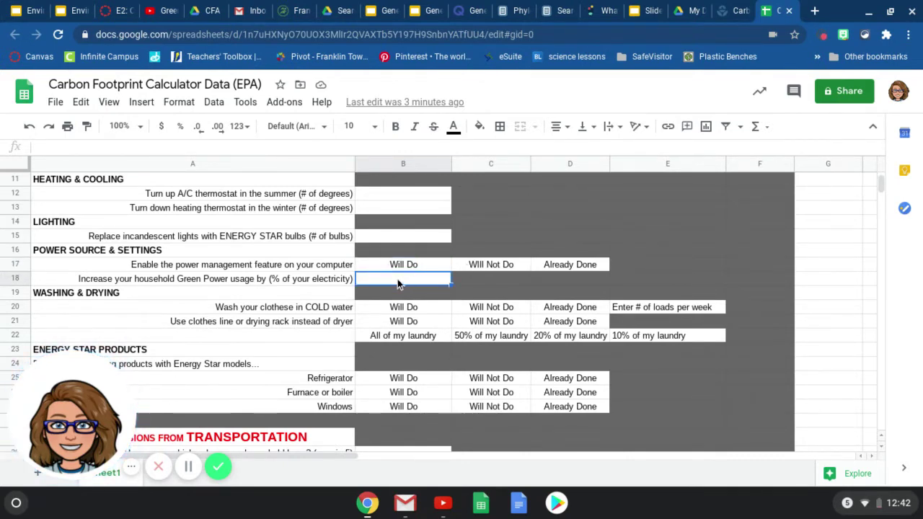
Step: Go through the answer options for washing clothes in cold water and locate the cell for loads per week
{"action": "scroll", "coordinate": [397, 281], "scroll_direction": "down", "scroll_amount": 1}
{"action": "scroll", "coordinate": [397, 281], "scroll_direction": "down", "scroll_amount": 1}
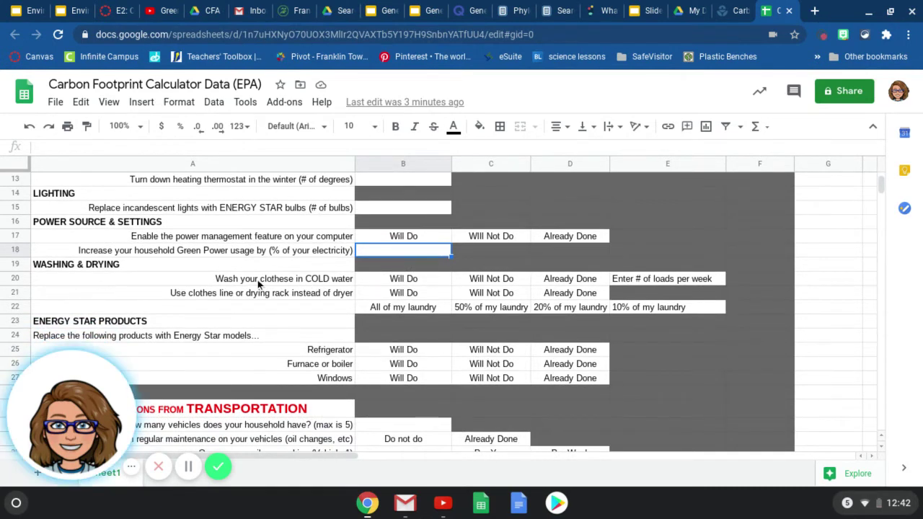
{"action": "left_click", "coordinate": [401, 282]}
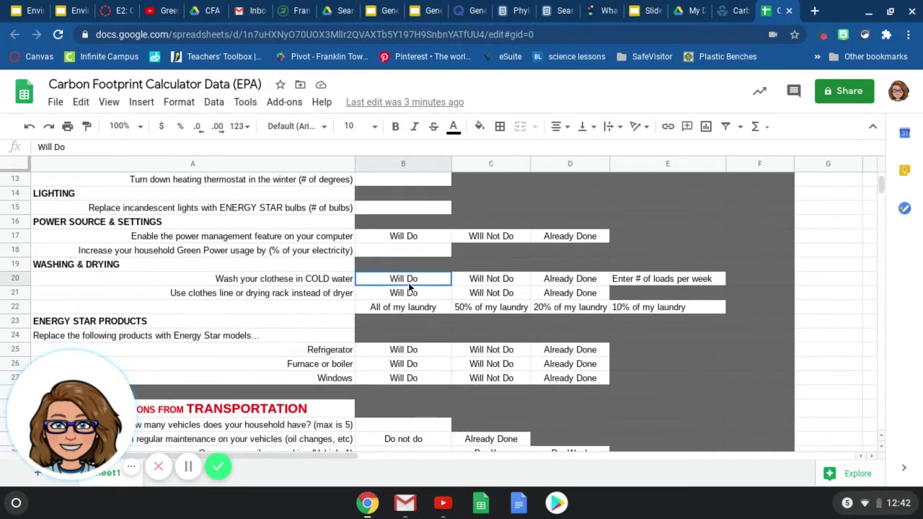
{"action": "left_click", "coordinate": [507, 282]}
{"action": "left_click", "coordinate": [563, 282]}
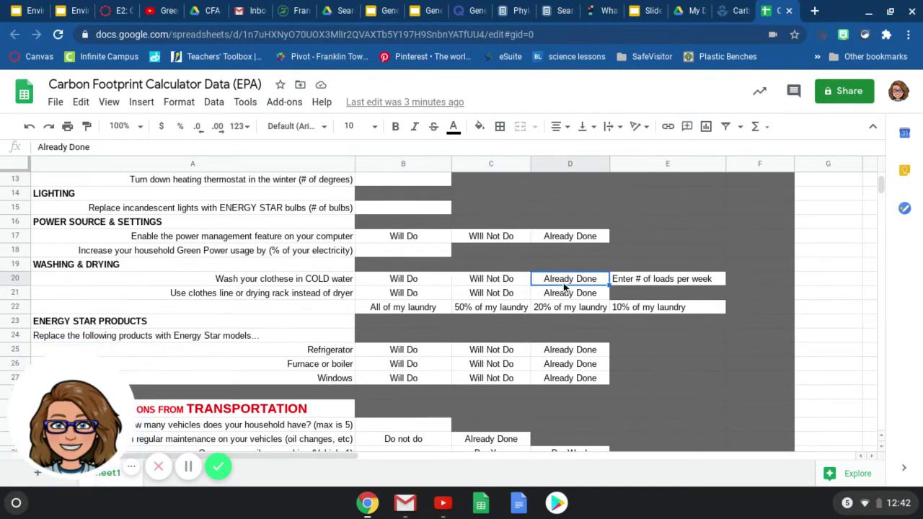
{"action": "left_click", "coordinate": [651, 280]}
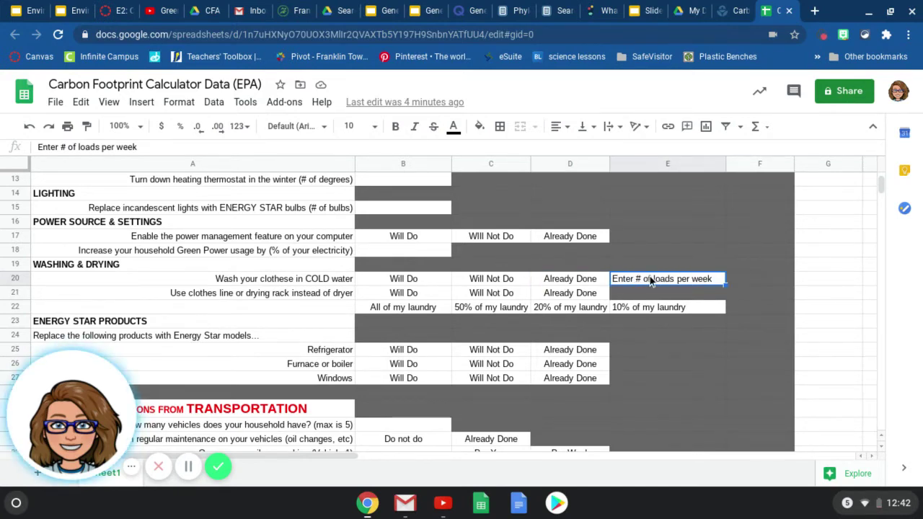
Step: Show the fill and text color palettes as ways to mark the Will Do answer for power management
{"action": "left_click", "coordinate": [447, 241]}
{"action": "left_click", "coordinate": [457, 241]}
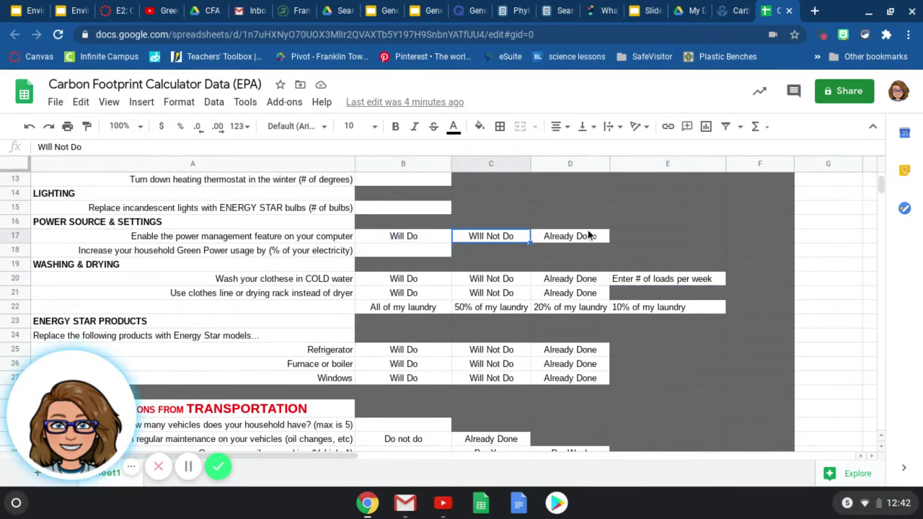
{"action": "left_click", "coordinate": [592, 236]}
{"action": "left_click", "coordinate": [425, 238]}
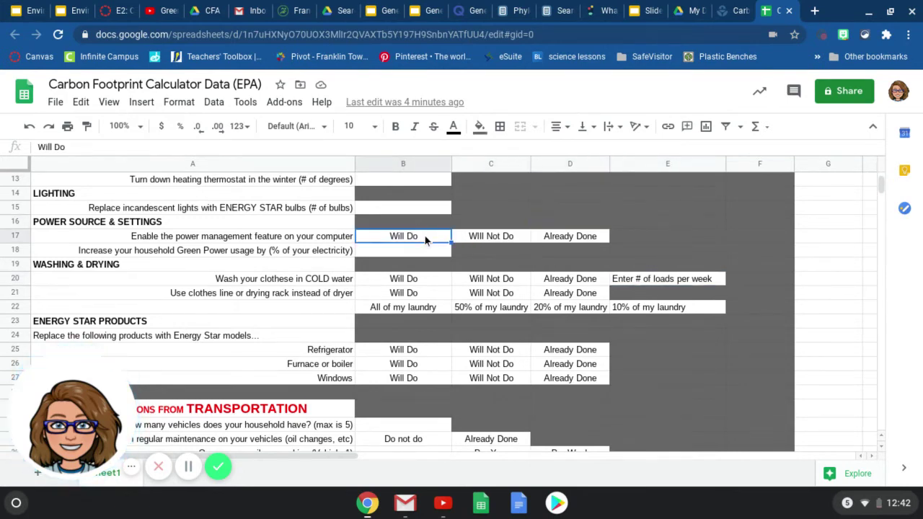
{"action": "left_click", "coordinate": [479, 126]}
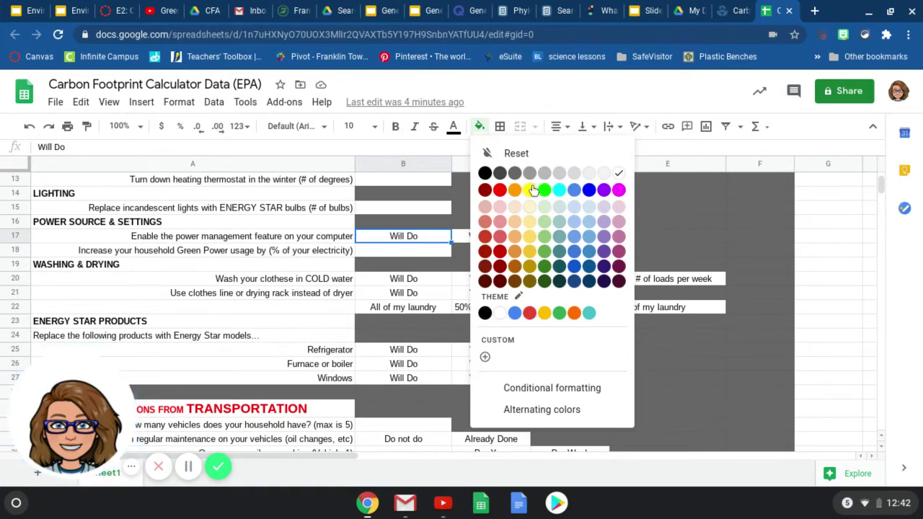
{"action": "left_click", "coordinate": [453, 127]}
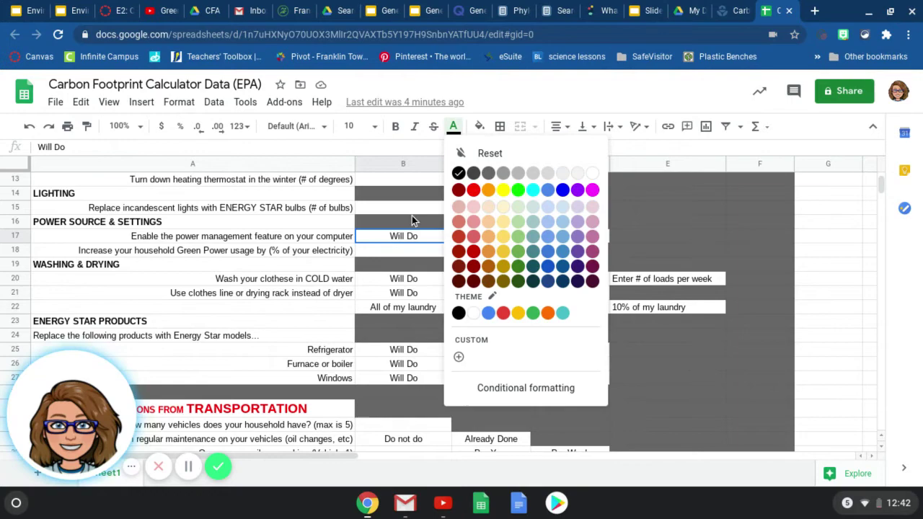
{"action": "left_click", "coordinate": [405, 281]}
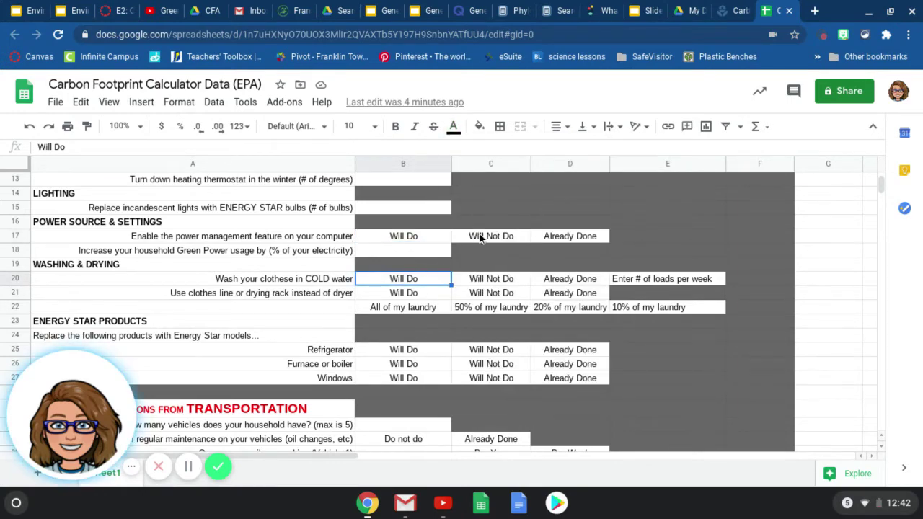
Step: Delete the Will Not Do and Already Done options from the power management row, leaving only Will Do
{"action": "left_click", "coordinate": [411, 235]}
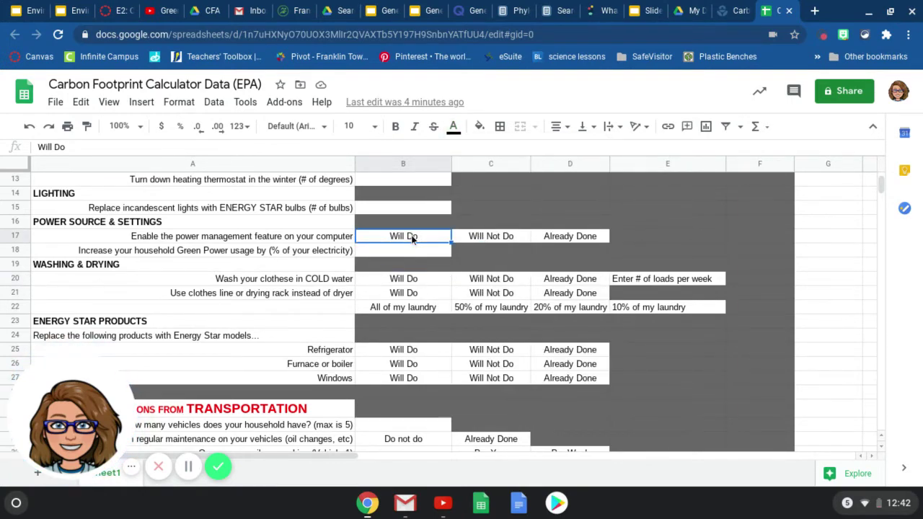
{"action": "left_click", "coordinate": [492, 237]}
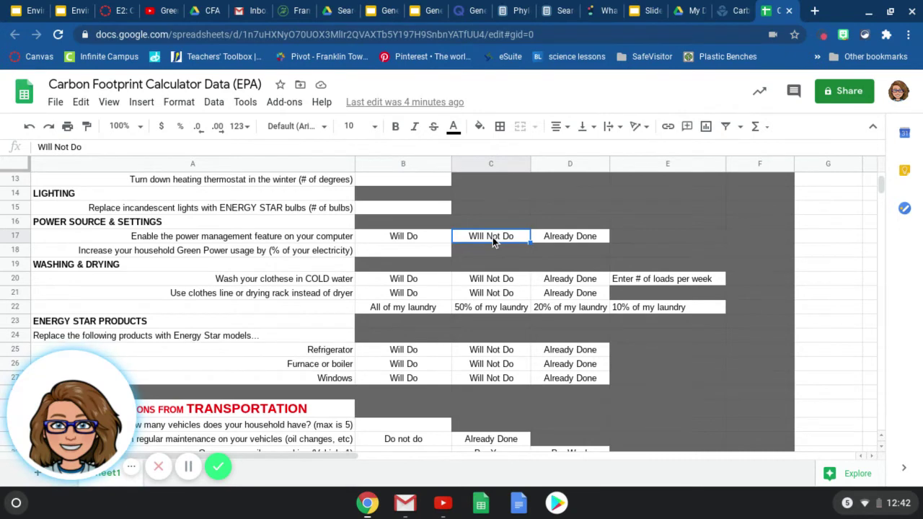
{"action": "key", "text": "BackSpace"}
{"action": "key", "text": "Right"}
{"action": "key", "text": "BackSpace"}
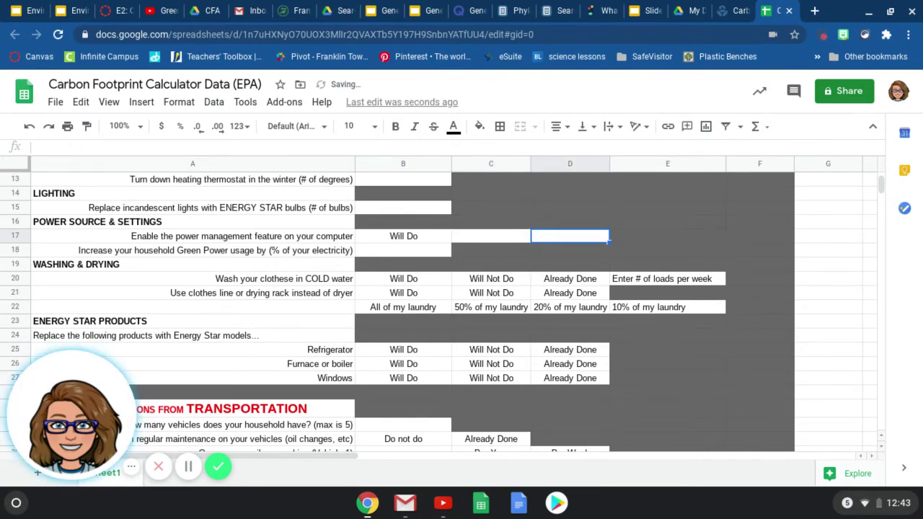
Step: Undo the deletion of the two power management options and go to the cold water washing row
{"action": "key", "text": "ctrl+z"}
{"action": "key", "text": "ctrl+z"}
{"action": "key", "text": "Down"}
{"action": "key", "text": "Down"}
{"action": "key", "text": "Down"}
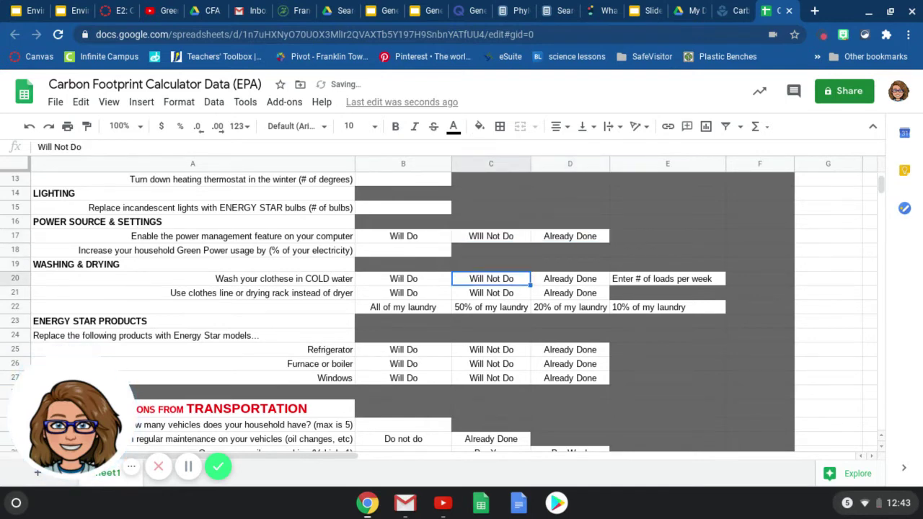
Step: Examine the Will Do, Will Not Do and Already Done options for using a clothes line or drying rack
{"action": "key", "text": "Down"}
{"action": "key", "text": "Left"}
{"action": "key", "text": "Left"}
{"action": "key", "text": "Right"}
{"action": "key", "text": "Left"}
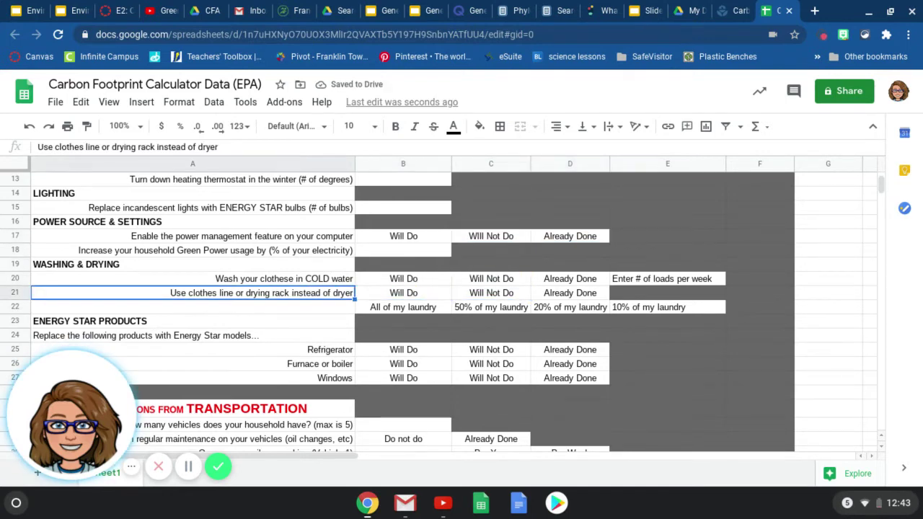
{"action": "key", "text": "Right"}
{"action": "left_click", "coordinate": [490, 293]}
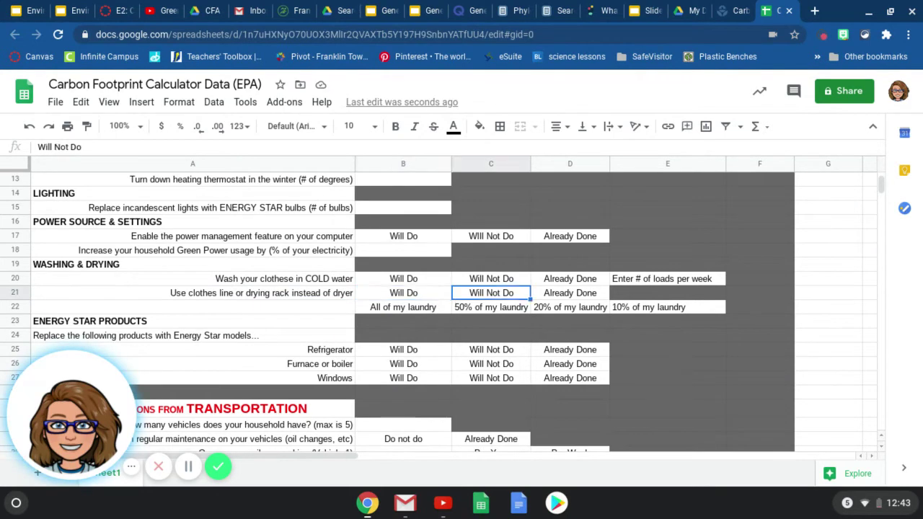
{"action": "left_click", "coordinate": [569, 292]}
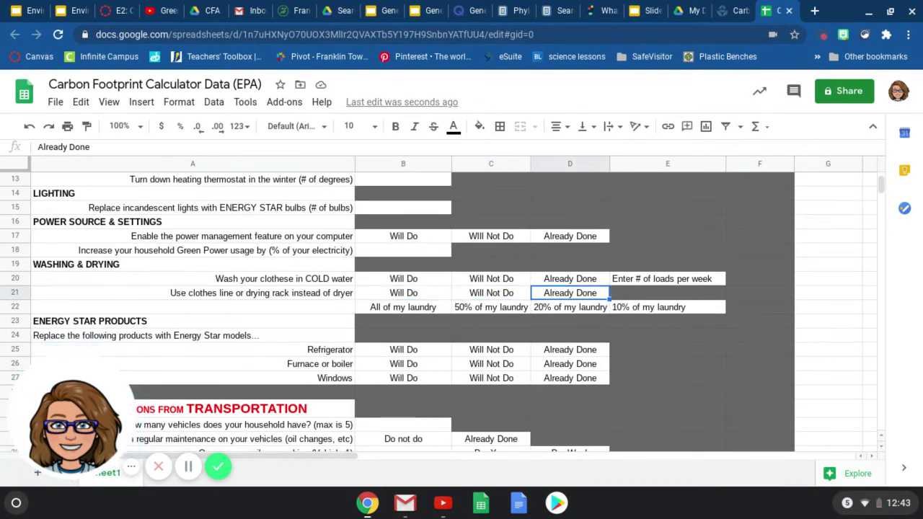
{"action": "left_click", "coordinate": [490, 292]}
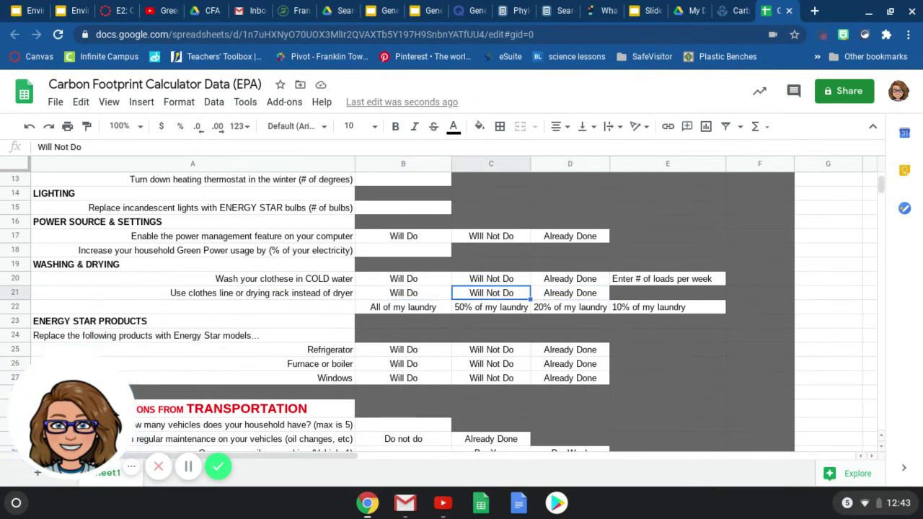
{"action": "left_click", "coordinate": [569, 292]}
{"action": "left_click", "coordinate": [490, 293]}
{"action": "left_click", "coordinate": [403, 293]}
{"action": "left_click", "coordinate": [490, 292]}
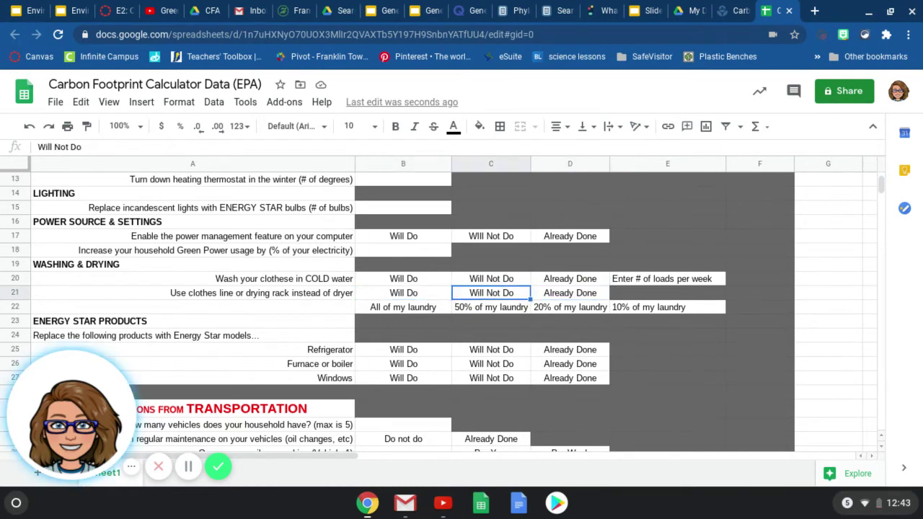
Step: Compare the clothes line answers with the laundry share options beneath them, from All of my laundry to 50% of my laundry
{"action": "left_click", "coordinate": [490, 307]}
{"action": "left_click", "coordinate": [403, 308]}
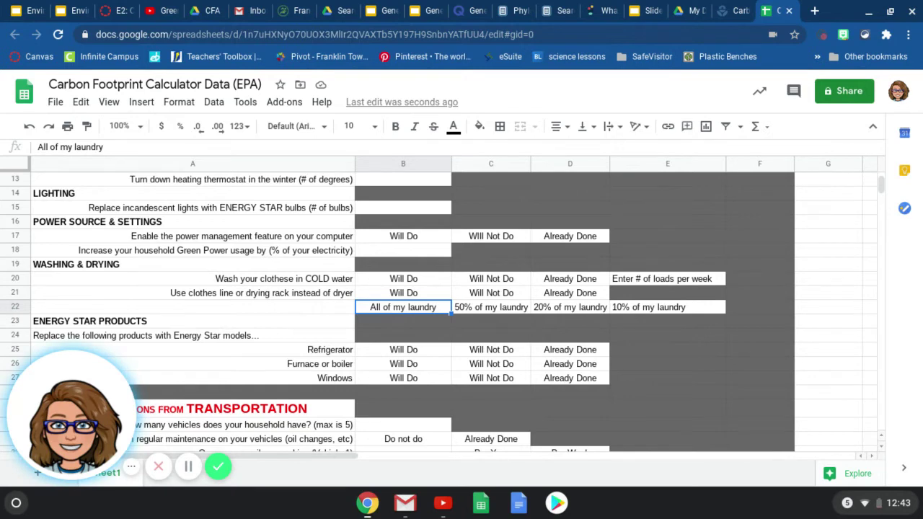
{"action": "left_click", "coordinate": [402, 293]}
{"action": "left_click", "coordinate": [192, 292]}
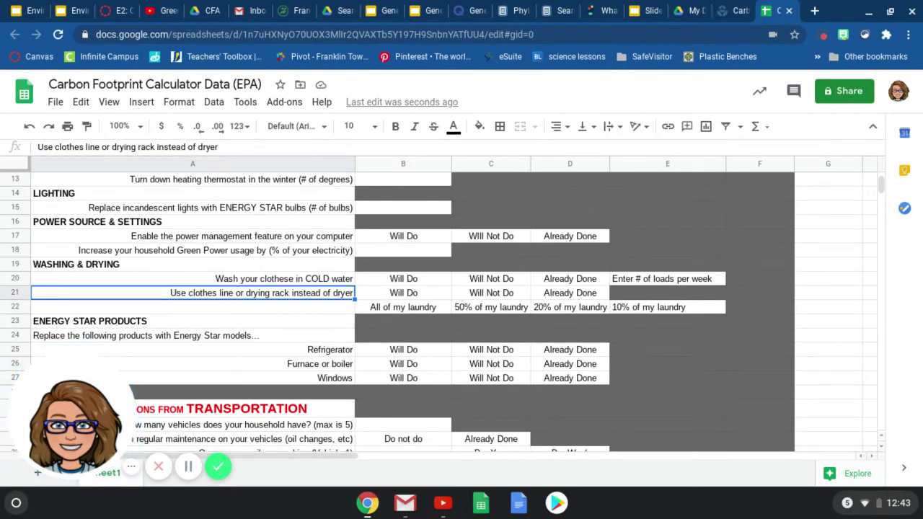
{"action": "left_click", "coordinate": [403, 293]}
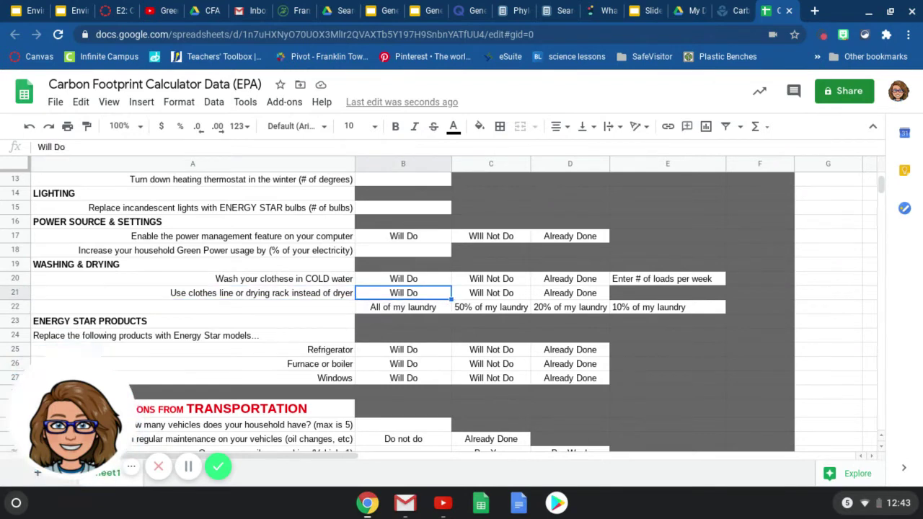
{"action": "left_click", "coordinate": [403, 307]}
{"action": "left_click", "coordinate": [403, 293]}
{"action": "left_click", "coordinate": [403, 307]}
{"action": "left_click", "coordinate": [490, 307]}
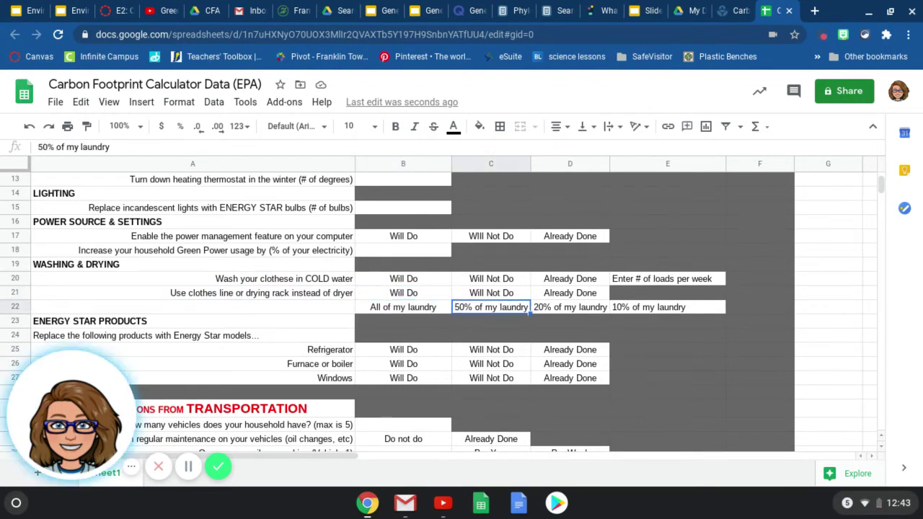
{"action": "left_click", "coordinate": [490, 293]}
{"action": "left_click", "coordinate": [403, 292]}
{"action": "left_click", "coordinate": [403, 307]}
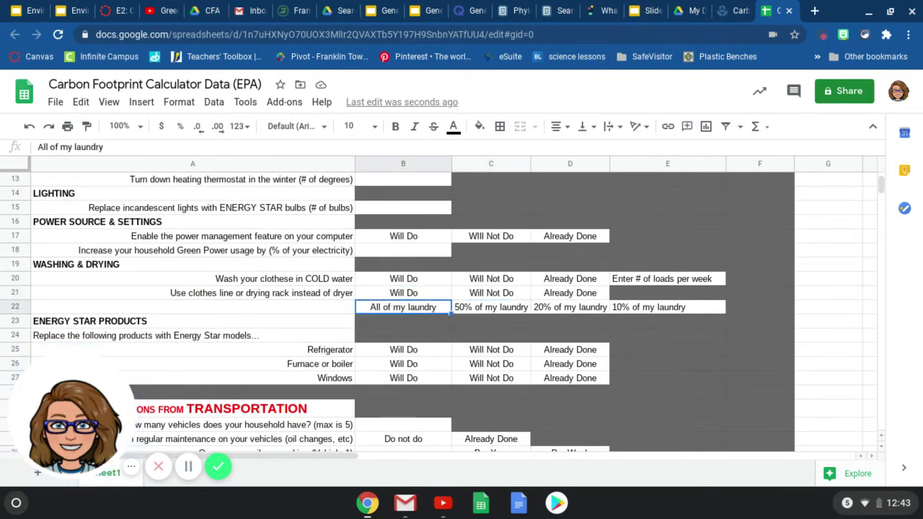
{"action": "left_click", "coordinate": [490, 307]}
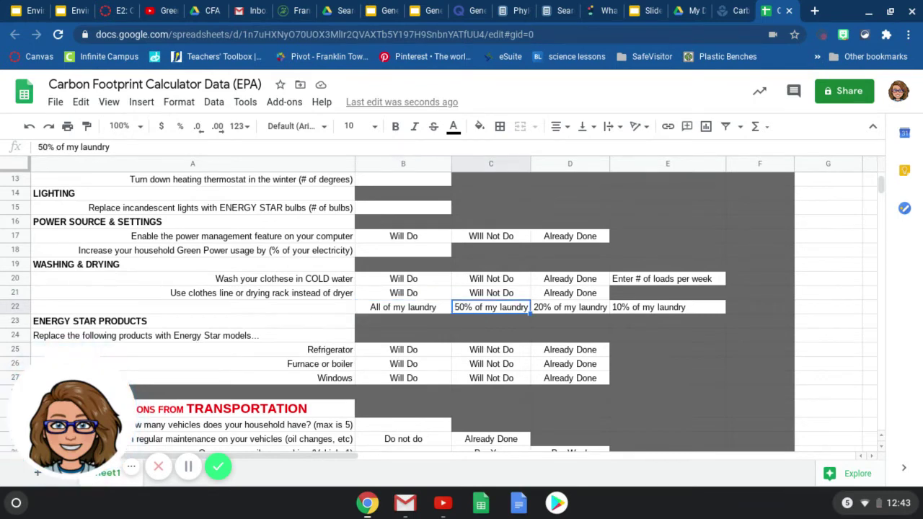
Step: Examine the 20% and 10% of my laundry options in the clothes line answers
{"action": "left_click", "coordinate": [569, 307]}
{"action": "left_click", "coordinate": [667, 307]}
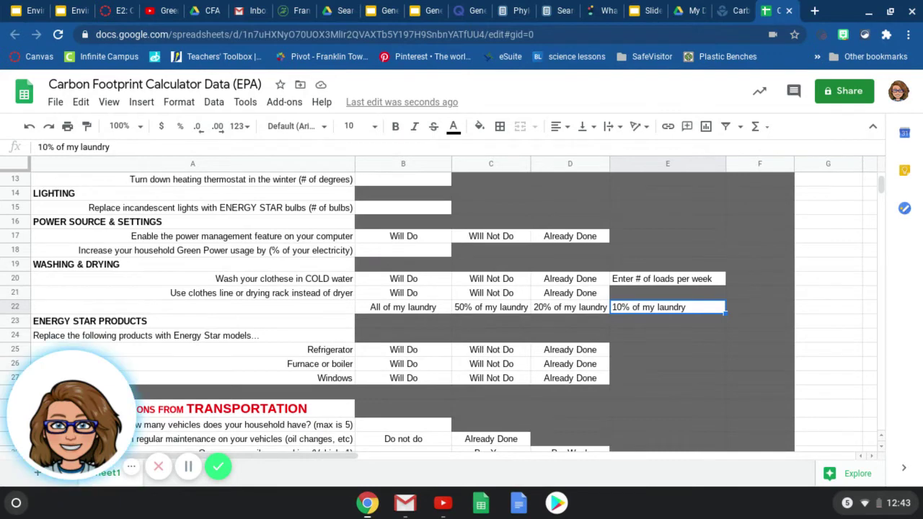
{"action": "key", "text": "Left"}
{"action": "key", "text": "Left"}
{"action": "key", "text": "Left"}
{"action": "key", "text": "Left"}
Step: Read the ENERGY STAR PRODUCTS heading and its instruction to replace products with Energy Star models, ending at the refrigerator row
{"action": "key", "text": "Down"}
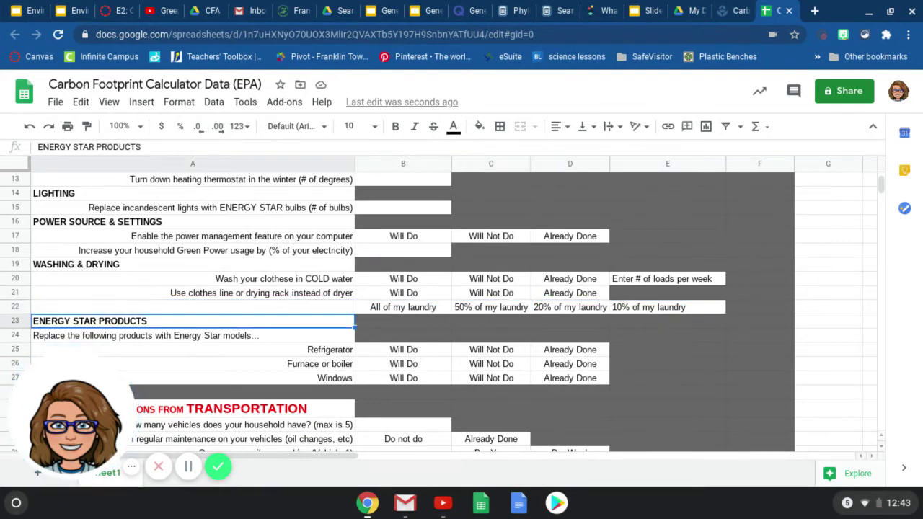
{"action": "key", "text": "Down"}
{"action": "key", "text": "Up"}
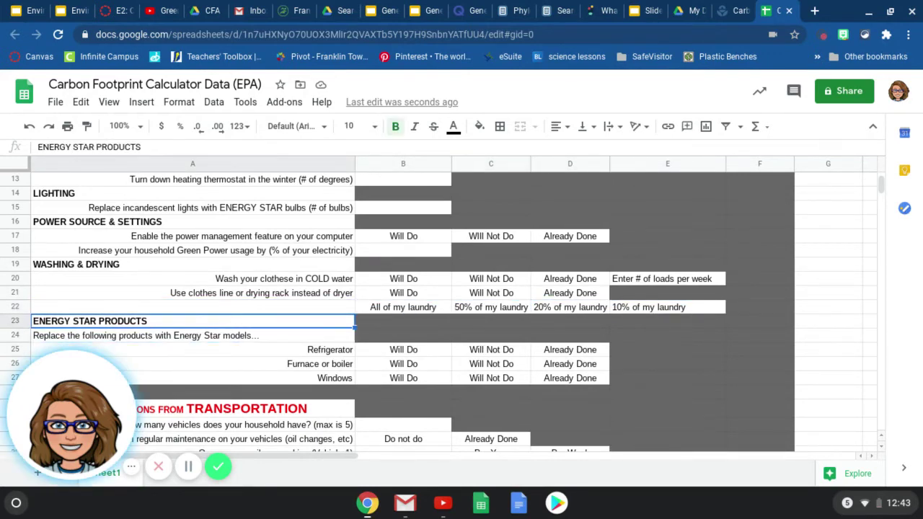
{"action": "key", "text": "Down"}
{"action": "key", "text": "Down"}
{"action": "key", "text": "Up"}
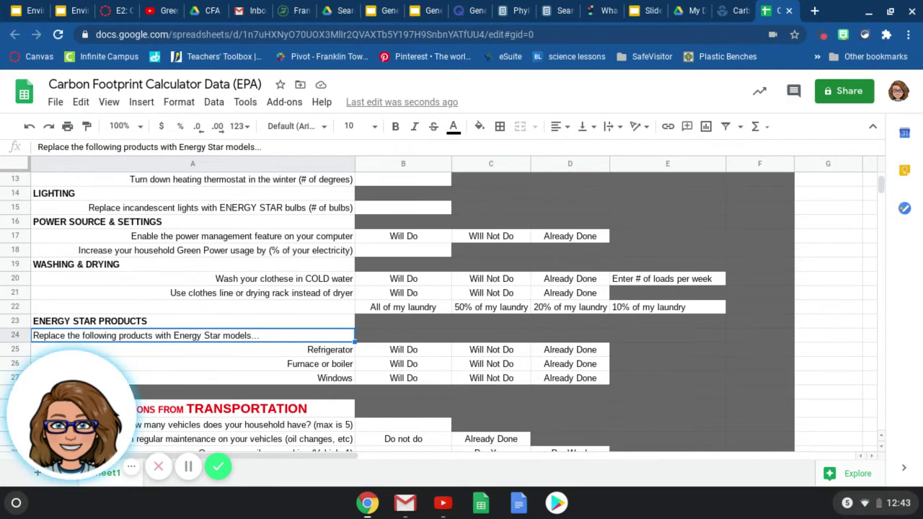
{"action": "key", "text": "Right"}
{"action": "key", "text": "Left"}
{"action": "key", "text": "Down"}
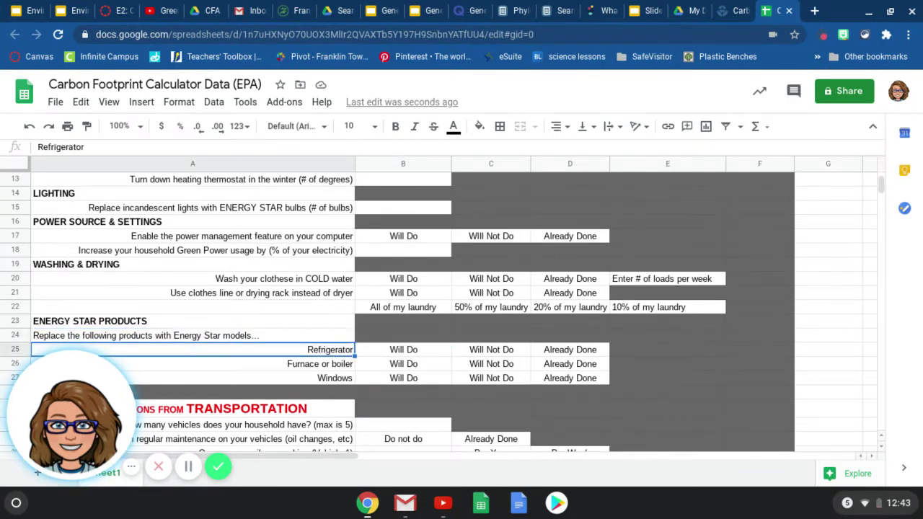
Step: Examine the Will Do, Will Not Do and Already Done options for the refrigerator, furnace or boiler, and windows
{"action": "key", "text": "Right"}
{"action": "key", "text": "Right"}
{"action": "key", "text": "Right"}
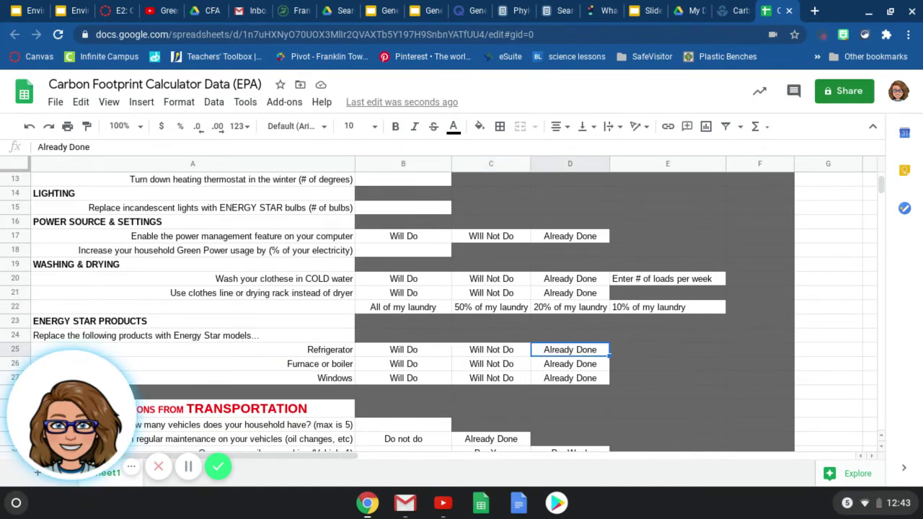
{"action": "key", "text": "Down"}
{"action": "key", "text": "Down"}
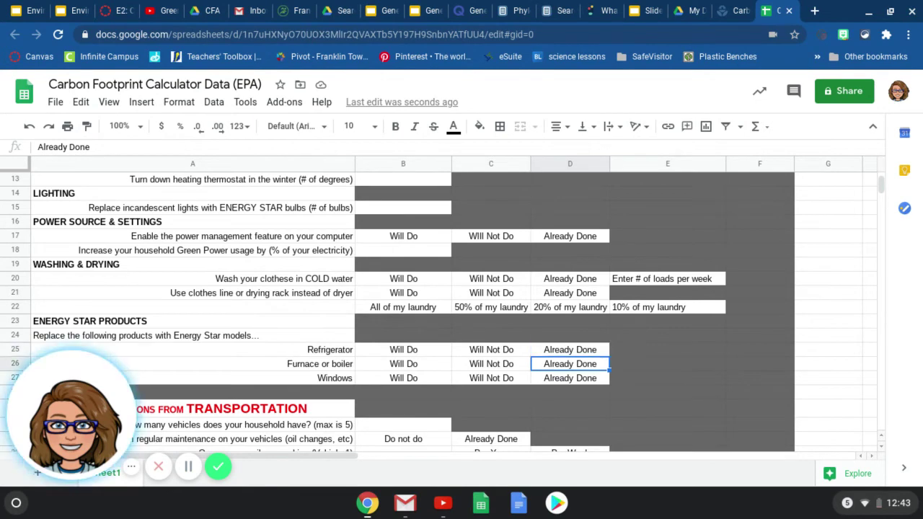
{"action": "key", "text": "Up"}
{"action": "key", "text": "Up"}
{"action": "key", "text": "Down"}
{"action": "key", "text": "Down"}
{"action": "key", "text": "Up"}
{"action": "key", "text": "Up"}
{"action": "key", "text": "Left"}
{"action": "key", "text": "Right"}
{"action": "key", "text": "Down"}
{"action": "key", "text": "Down"}
{"action": "key", "text": "Left"}
{"action": "key", "text": "Left"}
{"action": "key", "text": "Up"}
{"action": "key", "text": "Up"}
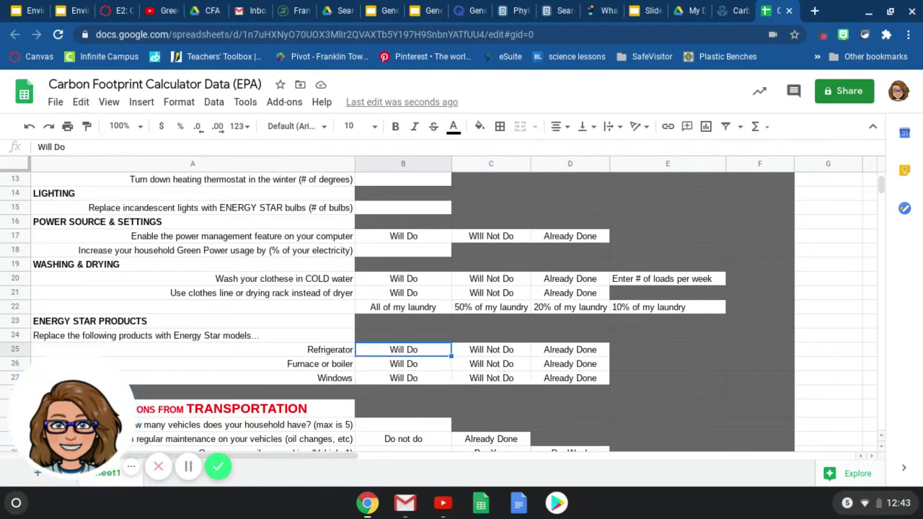
{"action": "key", "text": "Right"}
{"action": "key", "text": "Down"}
{"action": "key", "text": "Left"}
{"action": "key", "text": "Down"}
{"action": "key", "text": "Right"}
{"action": "key", "text": "Up"}
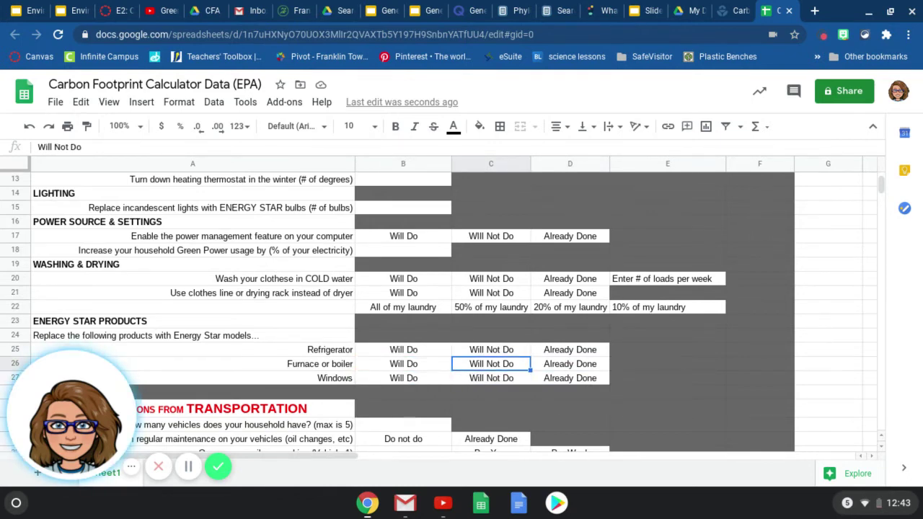
{"action": "key", "text": "Right"}
{"action": "key", "text": "Up"}
Step: Go to the TRANSPORTATION section's question about how many vehicles the household has
{"action": "key", "text": "Down"}
{"action": "key", "text": "Down"}
{"action": "key", "text": "Down"}
{"action": "key", "text": "Down"}
{"action": "key", "text": "Down"}
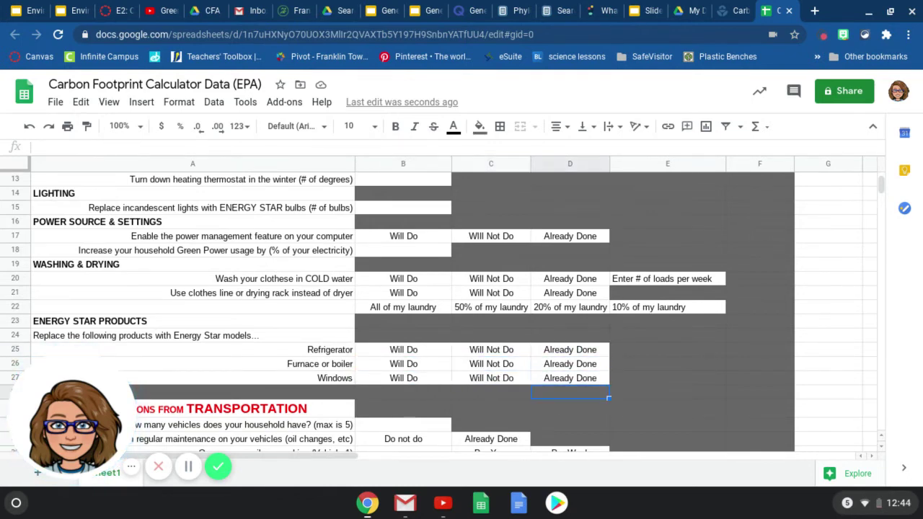
{"action": "key", "text": "Left"}
{"action": "key", "text": "Left"}
{"action": "key", "text": "Left"}
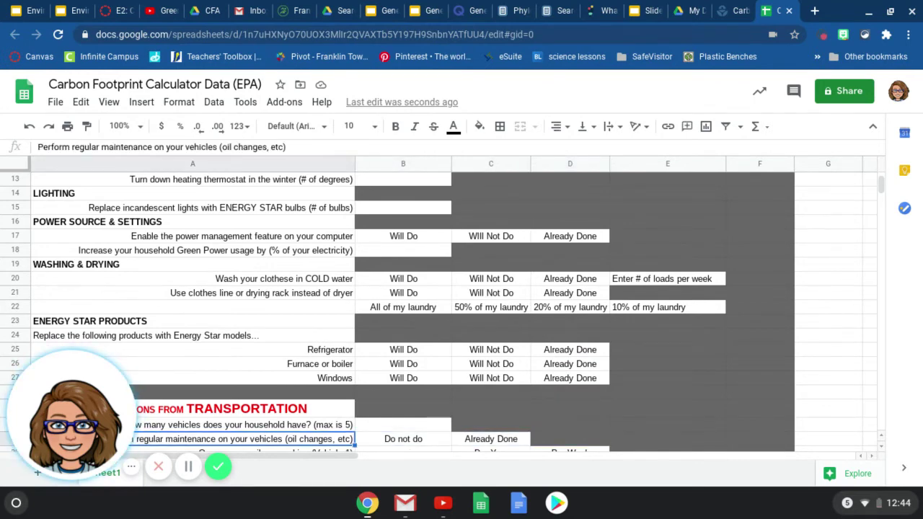
{"action": "key", "text": "Up"}
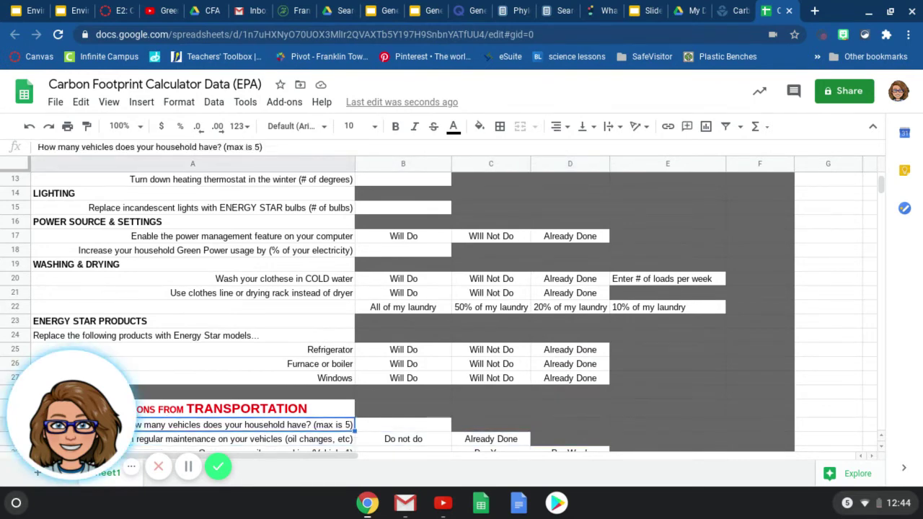
Step: Look through the miles-driven and gas mileage rows for Vehicles 1 to 5
{"action": "key", "text": "Down"}
{"action": "key", "text": "Down"}
{"action": "key", "text": "Down"}
{"action": "key", "text": "Down"}
{"action": "key", "text": "Down"}
{"action": "key", "text": "Down"}
{"action": "key", "text": "Down"}
{"action": "key", "text": "Down"}
{"action": "key", "text": "Down"}
{"action": "key", "text": "Down"}
{"action": "key", "text": "Down"}
{"action": "key", "text": "Down"}
{"action": "key", "text": "Down"}
{"action": "key", "text": "Down"}
{"action": "key", "text": "Down"}
{"action": "key", "text": "Down"}
{"action": "key", "text": "Down"}
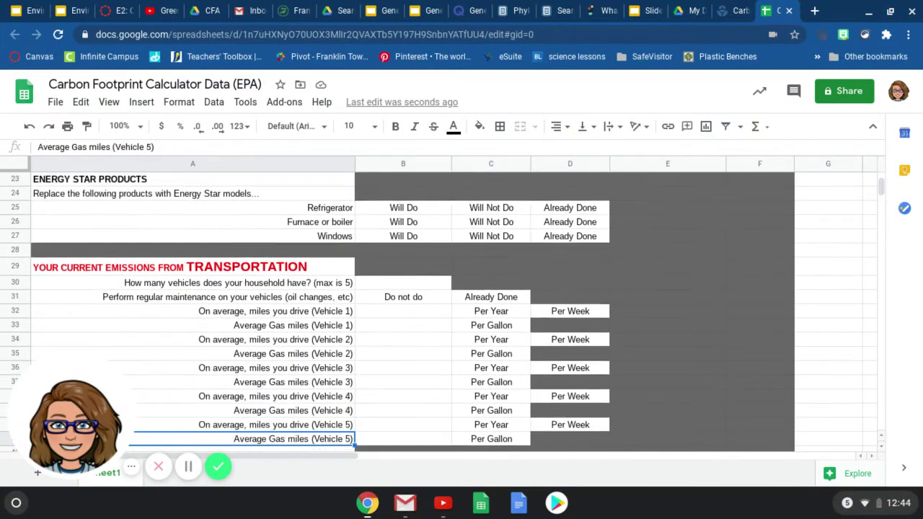
Step: Return to the household vehicle count question and select the blank cell for its answer
{"action": "key", "text": "Up"}
{"action": "key", "text": "Up"}
{"action": "key", "text": "Up"}
{"action": "key", "text": "Up"}
{"action": "key", "text": "Up"}
{"action": "key", "text": "Up"}
{"action": "key", "text": "Up"}
{"action": "key", "text": "Up"}
{"action": "key", "text": "Up"}
{"action": "key", "text": "Up"}
{"action": "key", "text": "Up"}
{"action": "key", "text": "Up"}
{"action": "key", "text": "Up"}
{"action": "key", "text": "Up"}
{"action": "key", "text": "Up"}
{"action": "key", "text": "Up"}
{"action": "key", "text": "Up"}
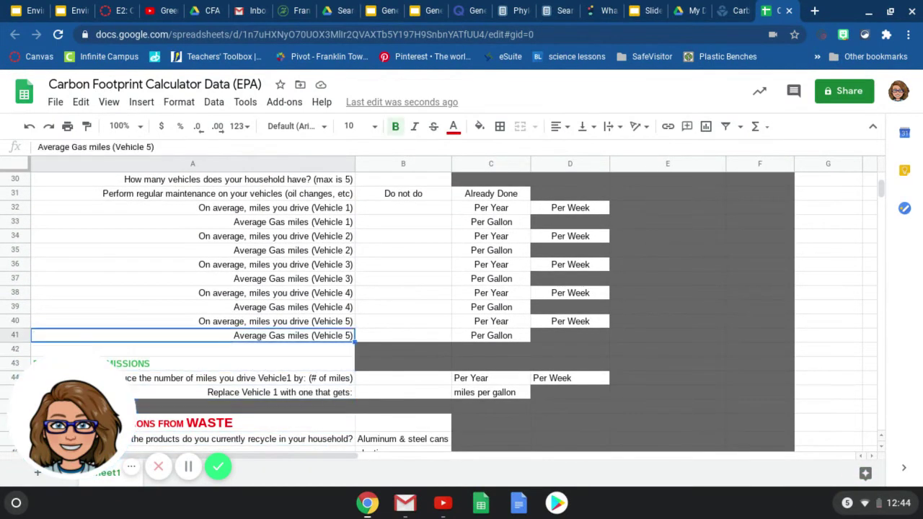
{"action": "key", "text": "Up"}
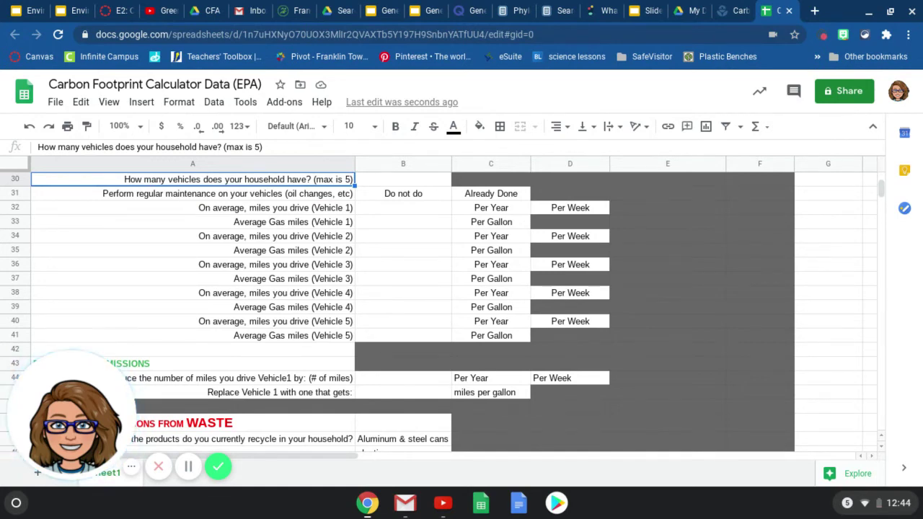
{"action": "key", "text": "Right"}
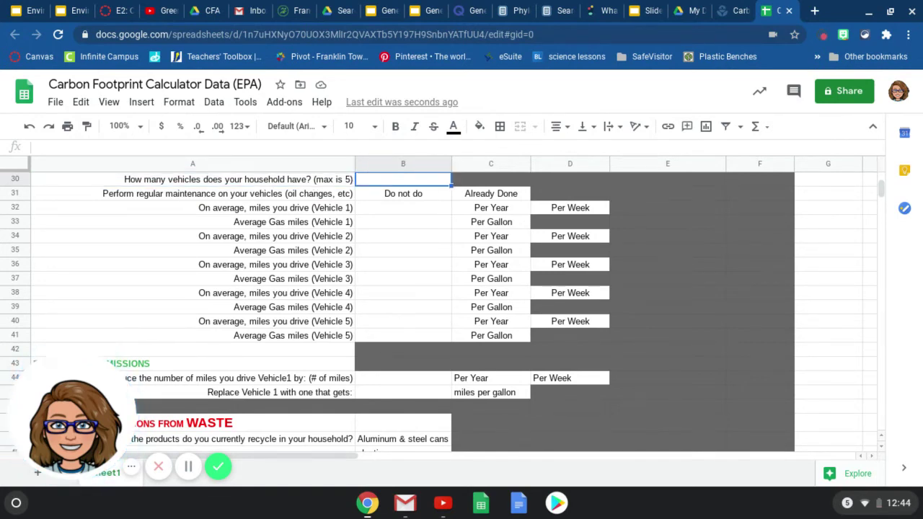
{"action": "key", "text": "Left"}
{"action": "key", "text": "Right"}
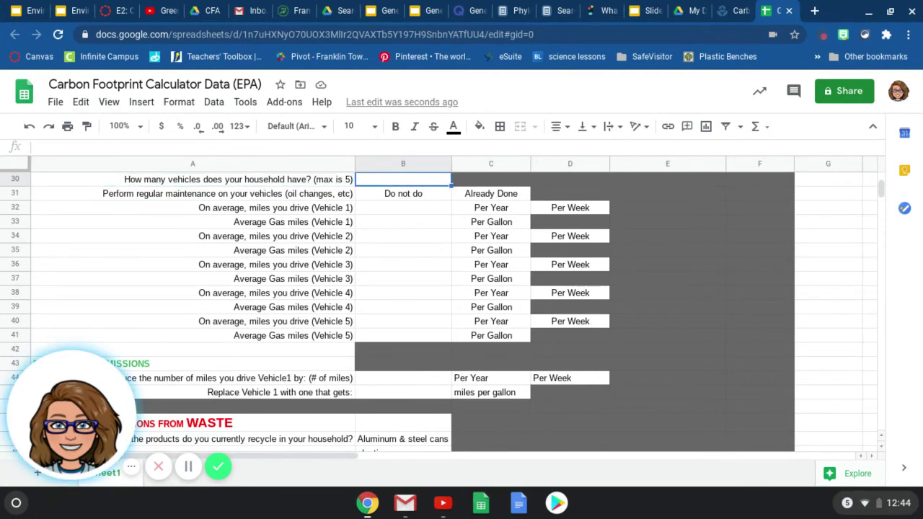
Step: Examine the Do not do and Already Done options for performing regular vehicle maintenance
{"action": "key", "text": "Down"}
{"action": "key", "text": "Left"}
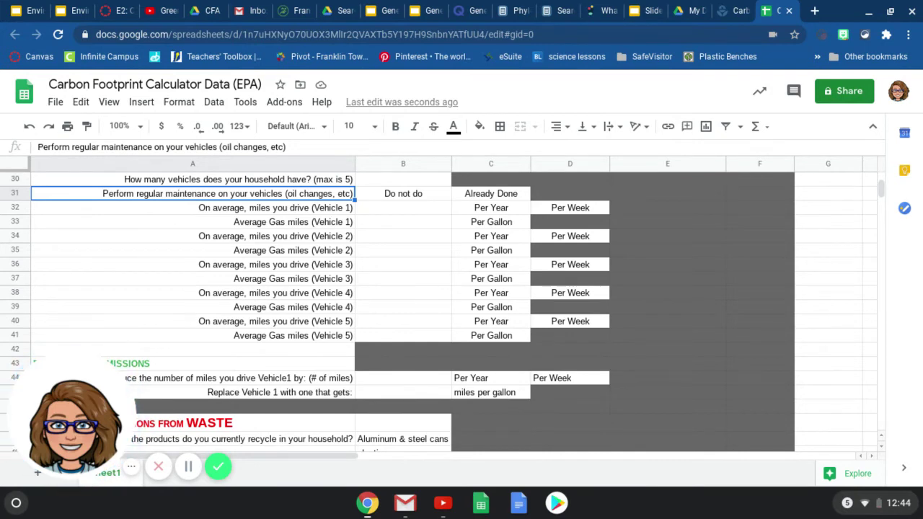
{"action": "key", "text": "Right"}
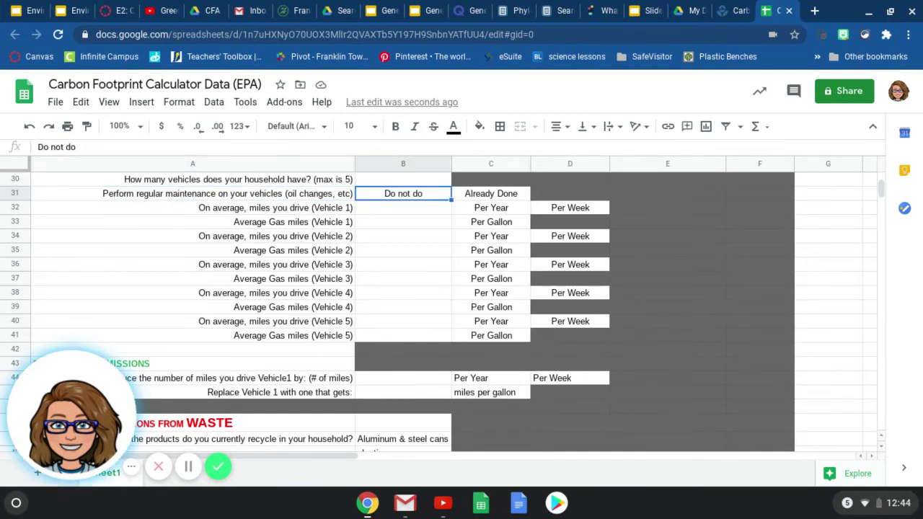
{"action": "left_click", "coordinate": [491, 193]}
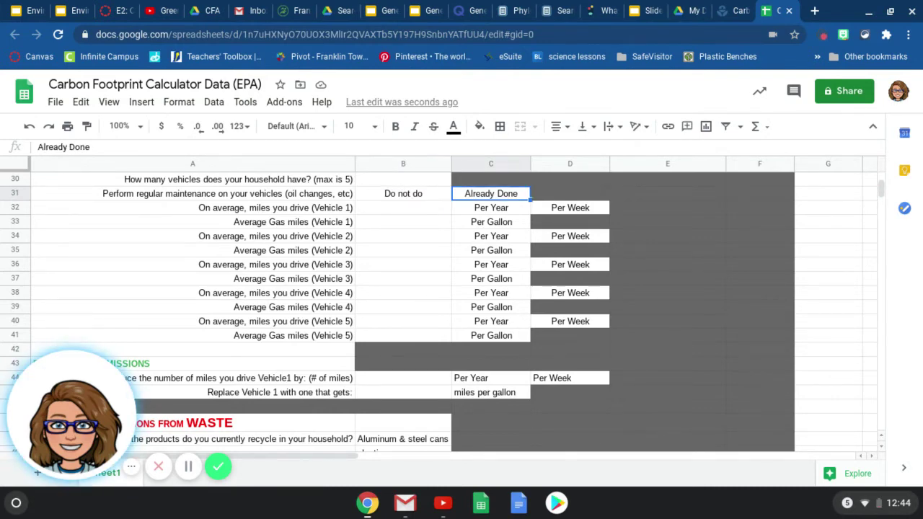
Step: Review the miles-driven and gas mileage questions with their answer cells for the vehicles, returning to Vehicle 1
{"action": "left_click", "coordinate": [491, 208]}
{"action": "left_click", "coordinate": [402, 207]}
{"action": "left_click", "coordinate": [193, 207]}
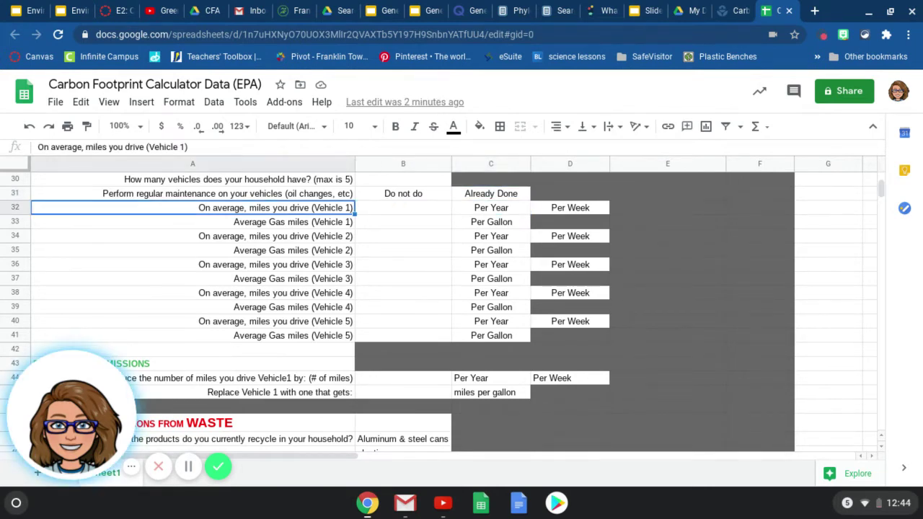
{"action": "key", "text": "Down"}
{"action": "key", "text": "Down"}
{"action": "key", "text": "Down"}
{"action": "key", "text": "Down"}
{"action": "key", "text": "Down"}
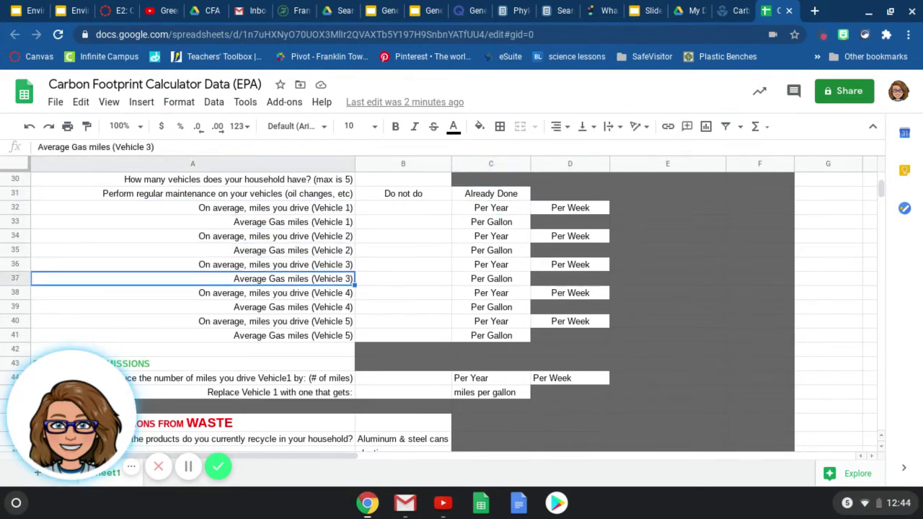
{"action": "key", "text": "Down"}
{"action": "key", "text": "Down"}
{"action": "key", "text": "Down"}
{"action": "key", "text": "Down"}
{"action": "key", "text": "Up"}
{"action": "key", "text": "Right"}
{"action": "key", "text": "Up"}
{"action": "key", "text": "Up"}
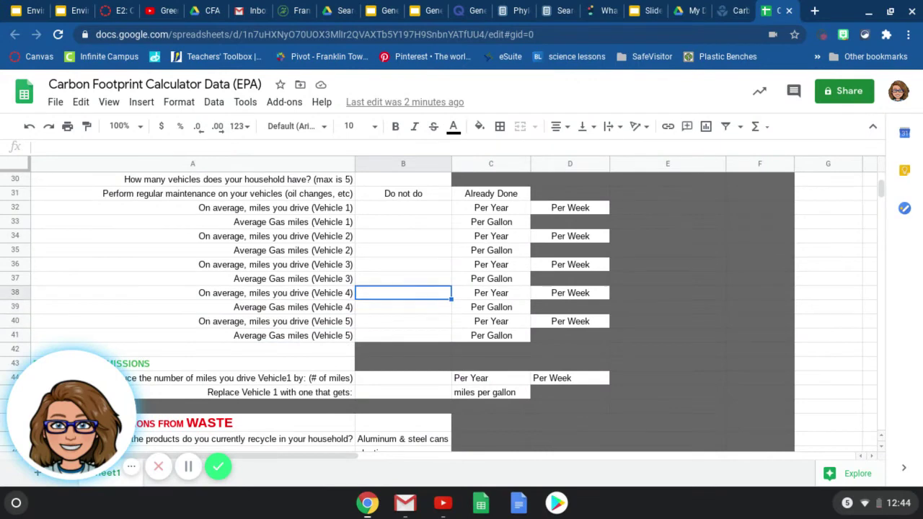
{"action": "key", "text": "Up"}
{"action": "key", "text": "Up"}
{"action": "key", "text": "Up"}
{"action": "key", "text": "Up"}
{"action": "key", "text": "Up"}
{"action": "key", "text": "Up"}
{"action": "key", "text": "Left"}
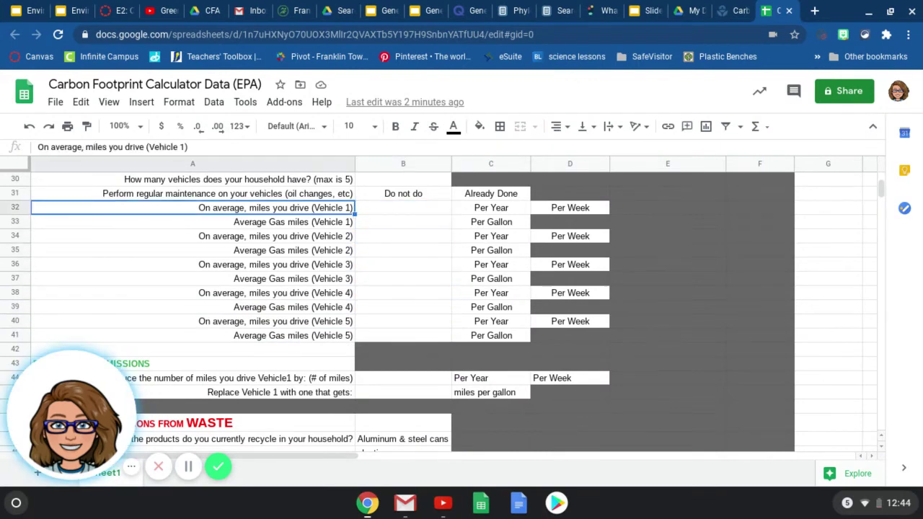
Step: Compare Vehicle 1's two questions and examine the Per Year and Per Week options for its miles driven
{"action": "key", "text": "Down"}
{"action": "key", "text": "Up"}
{"action": "key", "text": "Down"}
{"action": "key", "text": "Up"}
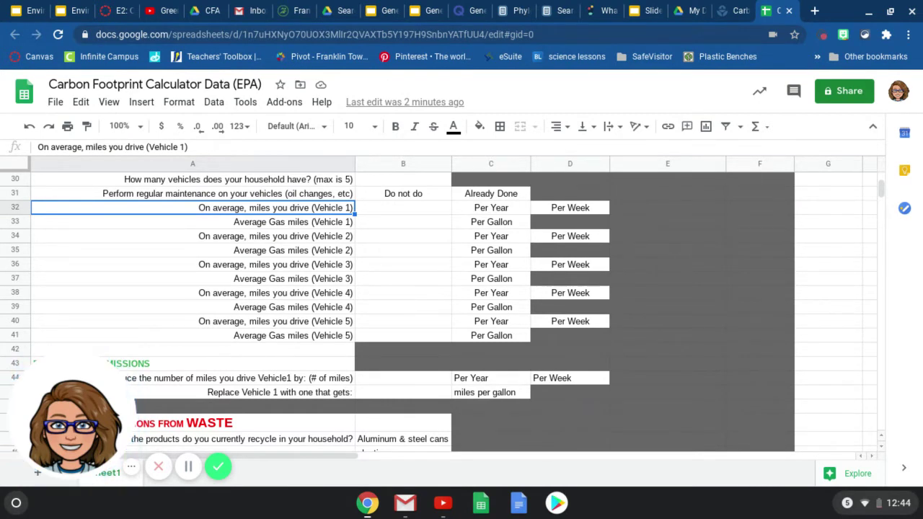
{"action": "key", "text": "Right"}
{"action": "key", "text": "Right"}
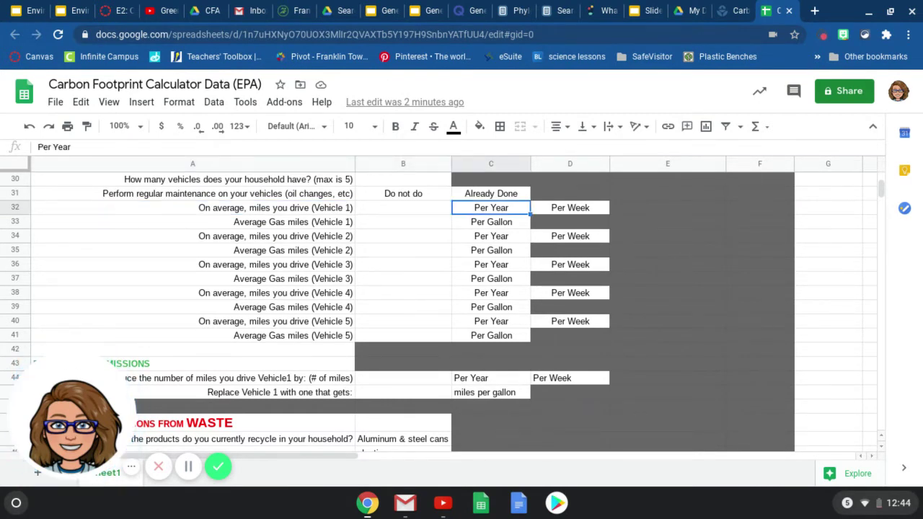
{"action": "key", "text": "Right"}
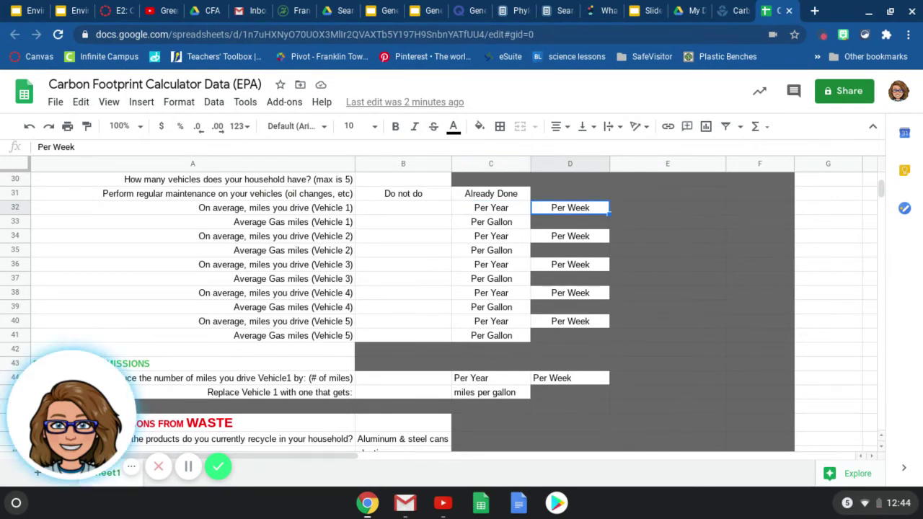
Step: Try a sample entry of 5367 in Vehicle 1's miles-driven cell and clear it again
{"action": "left_click", "coordinate": [403, 207]}
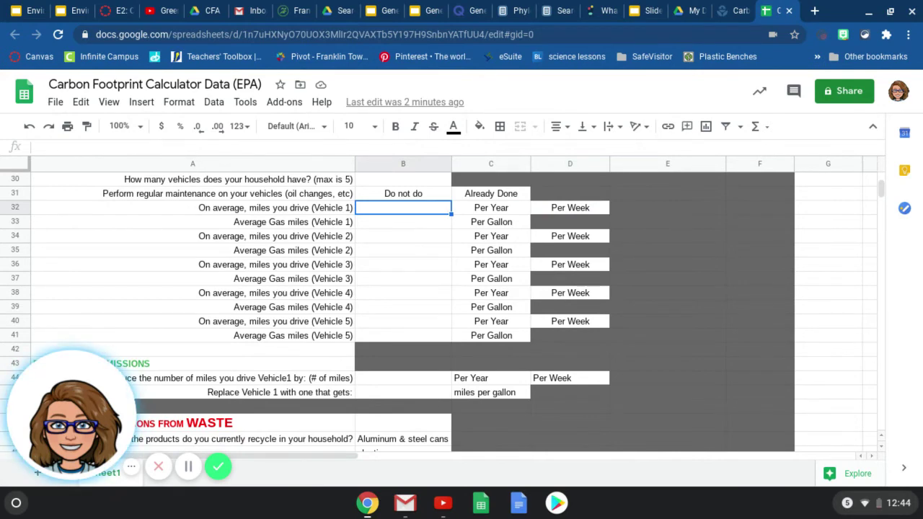
{"action": "type", "text": "53677"}
{"action": "key", "text": "BackSpace"}
{"action": "key", "text": "BackSpace"}
{"action": "key", "text": "BackSpace"}
{"action": "key", "text": "BackSpace"}
{"action": "key", "text": "BackSpace"}
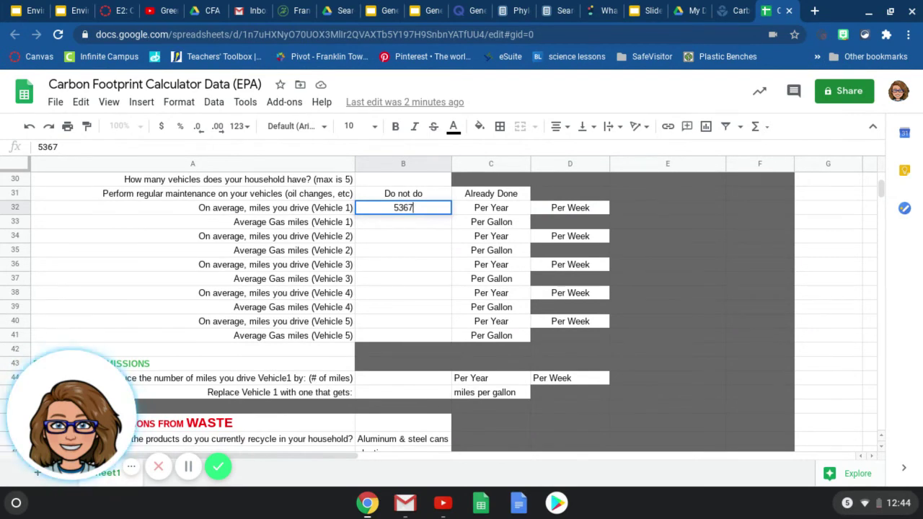
Step: Check Vehicle 1's Per Week and Per Year options again and select its blank average gas miles cell
{"action": "key", "text": "Tab"}
{"action": "key", "text": "Tab"}
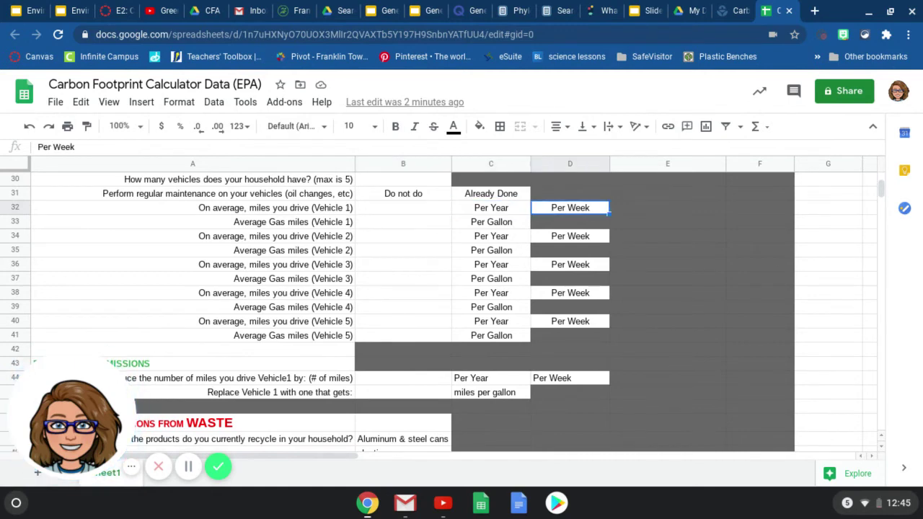
{"action": "left_click", "coordinate": [490, 208]}
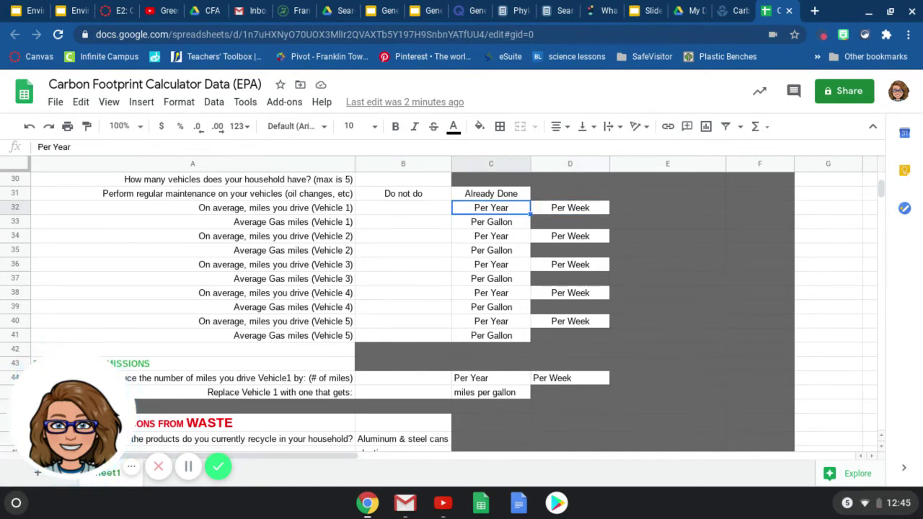
{"action": "left_click", "coordinate": [403, 207]}
{"action": "left_click", "coordinate": [403, 221]}
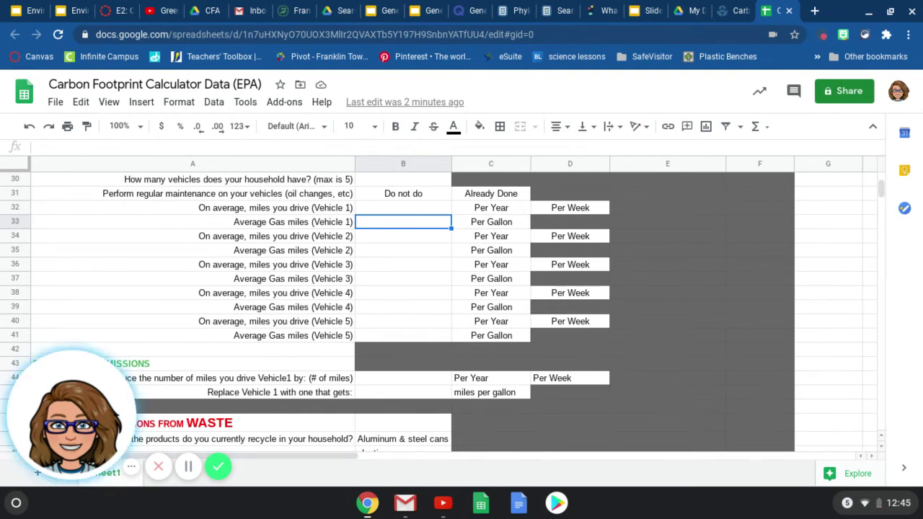
Step: Look through the remaining vehicle rows, the transportation emission reductions and the WASTE section's recycled products list
{"action": "key", "text": "Down"}
{"action": "key", "text": "Down"}
{"action": "key", "text": "Down"}
{"action": "key", "text": "Down"}
{"action": "key", "text": "Down"}
{"action": "key", "text": "Down"}
{"action": "key", "text": "Down"}
{"action": "key", "text": "Down"}
{"action": "key", "text": "Down"}
{"action": "key", "text": "Down"}
{"action": "key", "text": "Down"}
{"action": "key", "text": "Down"}
{"action": "key", "text": "Down"}
{"action": "key", "text": "Down"}
{"action": "key", "text": "Down"}
{"action": "key", "text": "Down"}
{"action": "key", "text": "Down"}
{"action": "key", "text": "Down"}
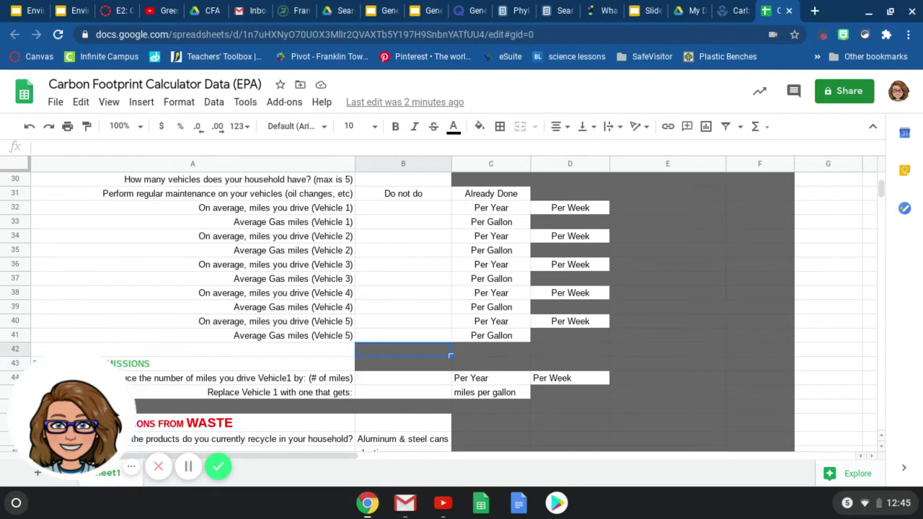
{"action": "key", "text": "Down"}
{"action": "key", "text": "Down"}
{"action": "key", "text": "Down"}
{"action": "key", "text": "Down"}
{"action": "key", "text": "Down"}
{"action": "key", "text": "Down"}
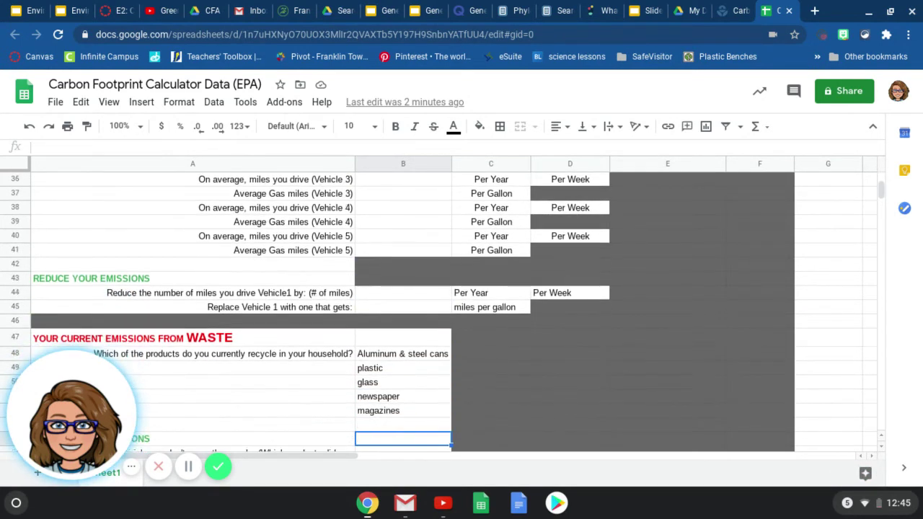
Step: Return to the transportation REDUCE YOUR EMISSIONS rows and examine the question on reducing Vehicle 1's miles and its blank answer cell
{"action": "key", "text": "Up"}
{"action": "key", "text": "Up"}
{"action": "key", "text": "Up"}
{"action": "key", "text": "Up"}
{"action": "key", "text": "Up"}
{"action": "key", "text": "Up"}
{"action": "key", "text": "Up"}
{"action": "key", "text": "Up"}
{"action": "key", "text": "Up"}
{"action": "key", "text": "Up"}
{"action": "key", "text": "Up"}
{"action": "key", "text": "Up"}
{"action": "key", "text": "Up"}
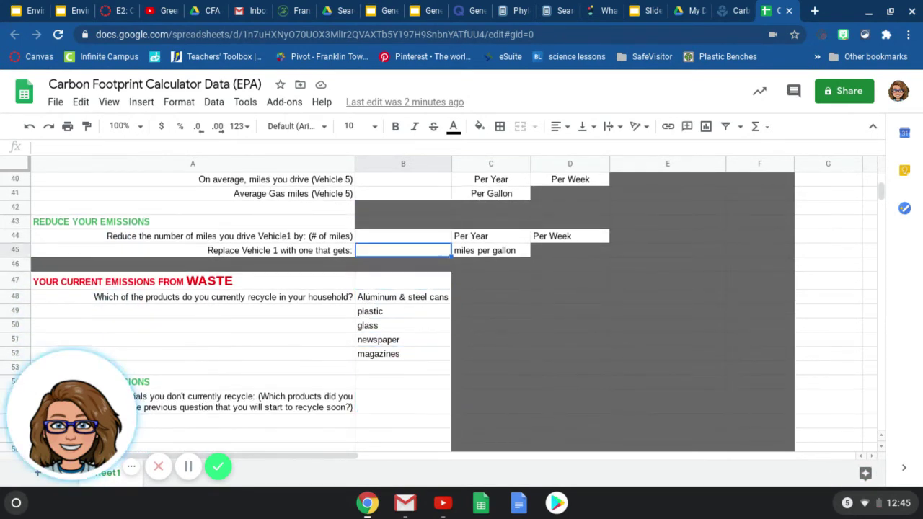
{"action": "key", "text": "Left"}
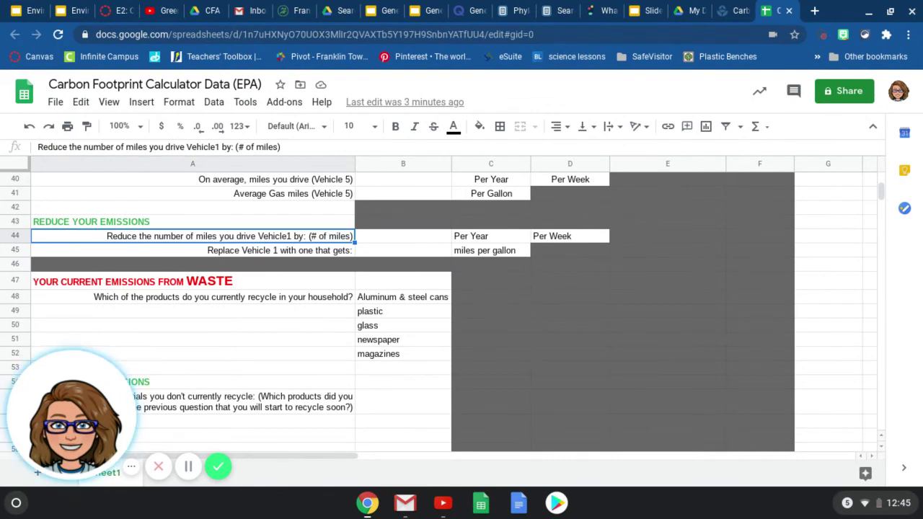
{"action": "left_click", "coordinate": [403, 236]}
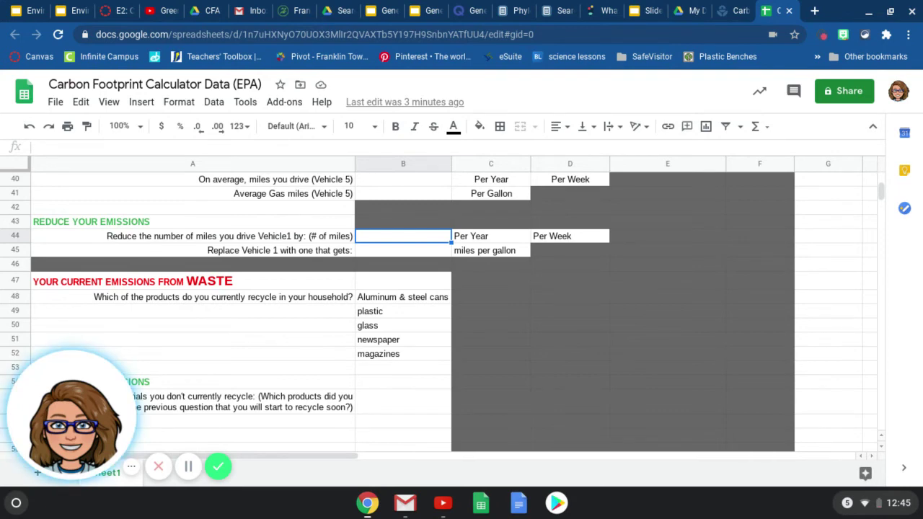
{"action": "left_click", "coordinate": [192, 236]}
{"action": "left_click", "coordinate": [403, 236]}
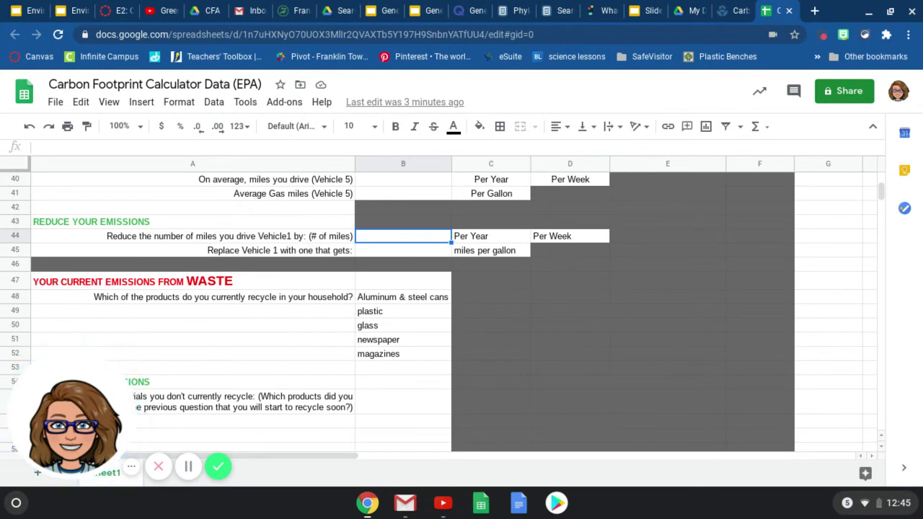
Step: Check the Per Year and Per Week options for the Vehicle 1 mileage reduction and reselect its blank answer cell
{"action": "left_click", "coordinate": [491, 235]}
{"action": "left_click", "coordinate": [570, 236]}
{"action": "key", "text": "Left"}
{"action": "key", "text": "Left"}
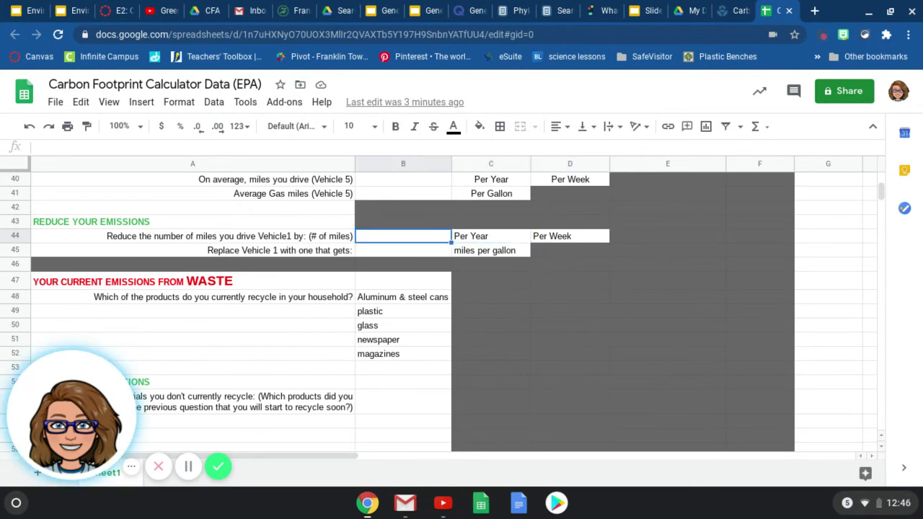
Step: Examine the question on replacing Vehicle 1, its blank answer cell and its miles per gallon unit
{"action": "key", "text": "Down"}
{"action": "key", "text": "Left"}
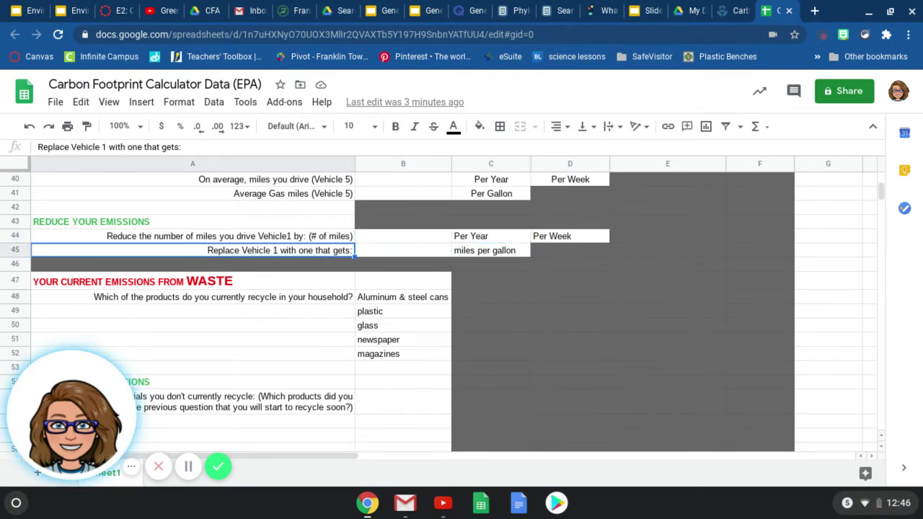
{"action": "key", "text": "Right"}
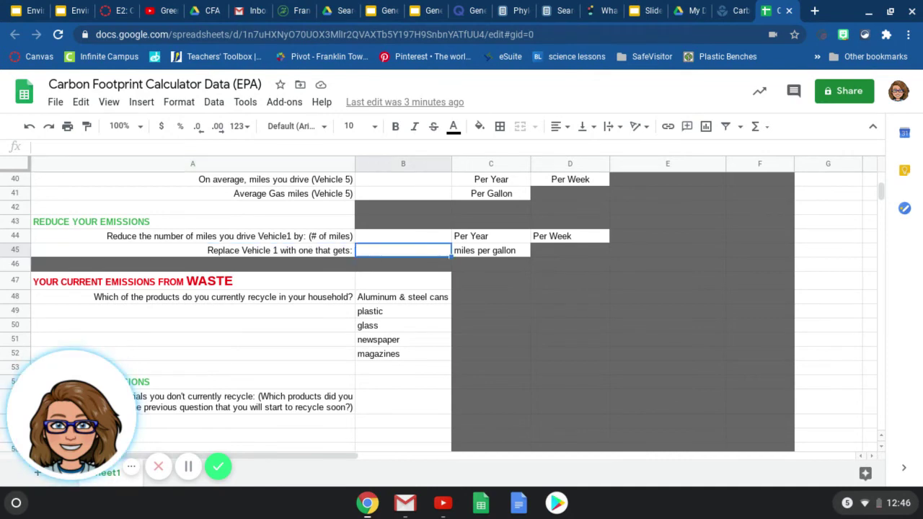
{"action": "key", "text": "Left"}
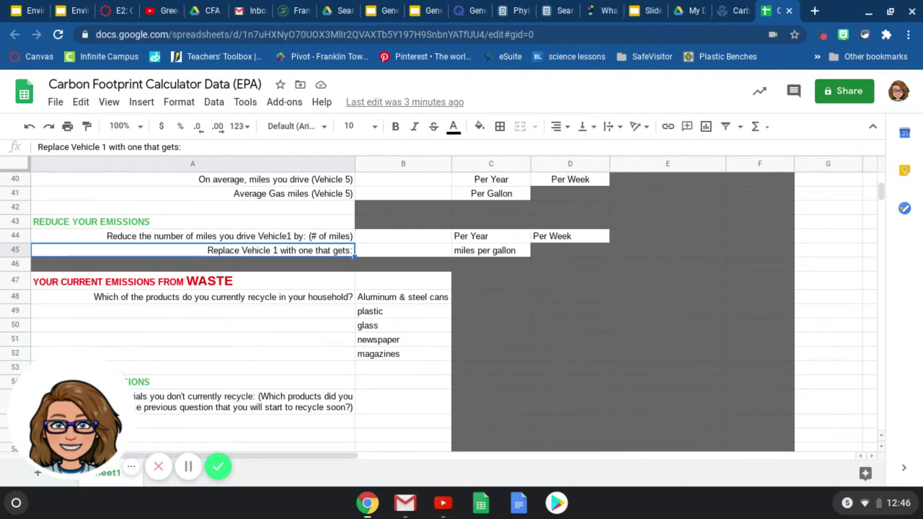
{"action": "key", "text": "Right"}
{"action": "key", "text": "Right"}
{"action": "key", "text": "Left"}
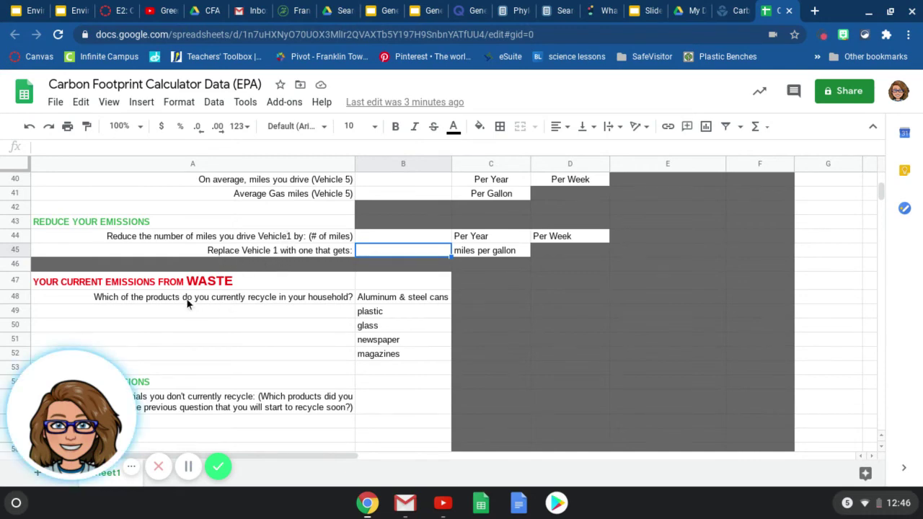
Step: Go through the WASTE section's recycled products from aluminum & steel cans to magazines, then revisit the cans and plastic entries
{"action": "scroll", "coordinate": [165, 303], "scroll_direction": "down", "scroll_amount": 2}
{"action": "scroll", "coordinate": [164, 303], "scroll_direction": "down", "scroll_amount": 1}
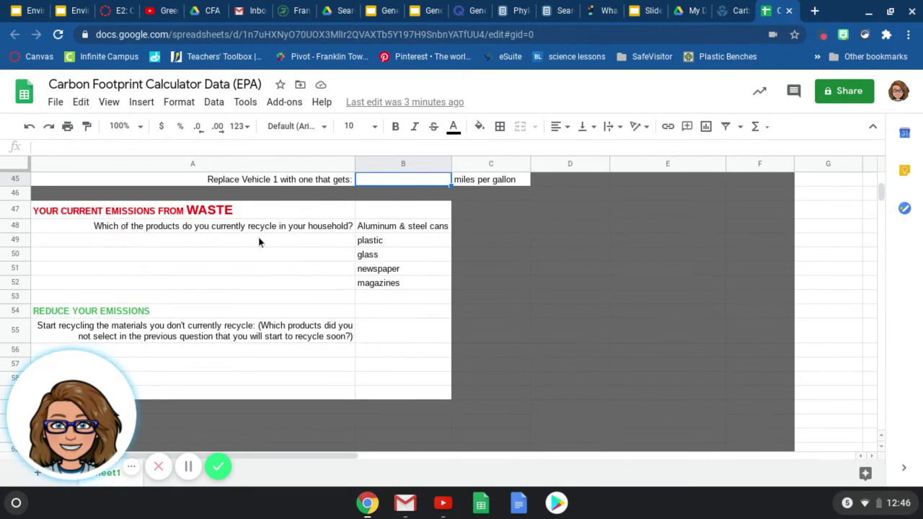
{"action": "left_click", "coordinate": [387, 227]}
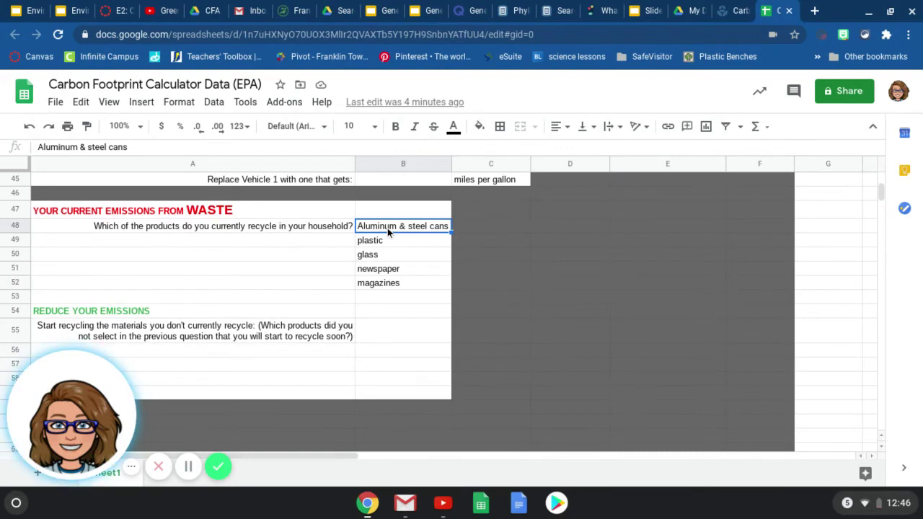
{"action": "key", "text": "Down"}
{"action": "key", "text": "Down"}
{"action": "key", "text": "Down"}
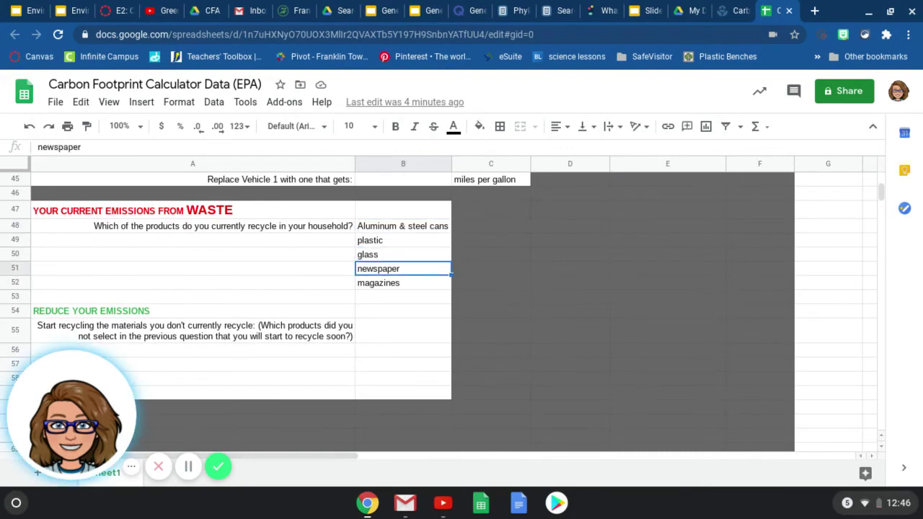
{"action": "key", "text": "Down"}
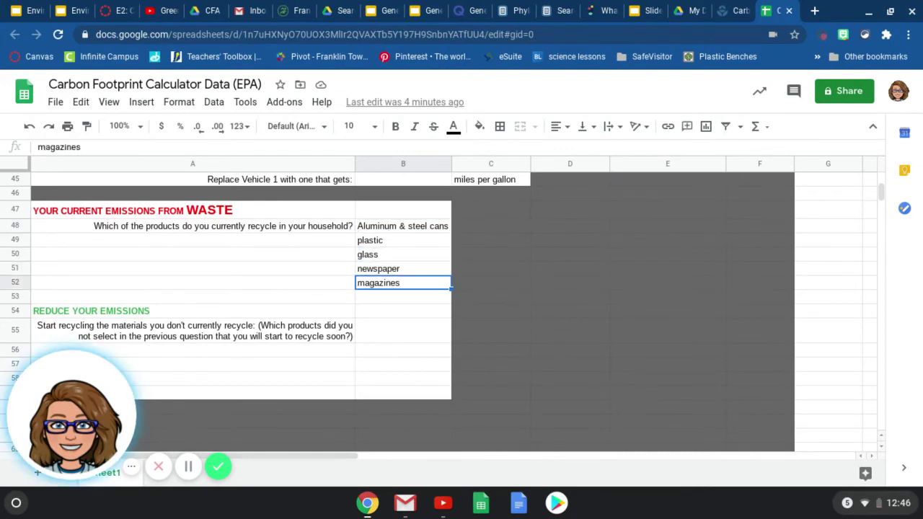
{"action": "left_click", "coordinate": [394, 228]}
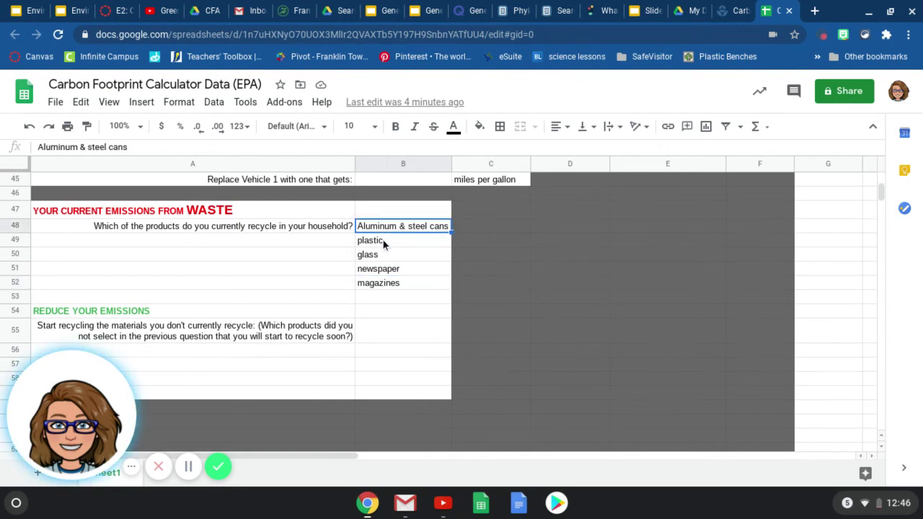
{"action": "left_click", "coordinate": [382, 243]}
Step: Examine the WASTE section's question on materials to start recycling and the blank answer cells beside and below it
{"action": "scroll", "coordinate": [387, 272], "scroll_direction": "down", "scroll_amount": 1}
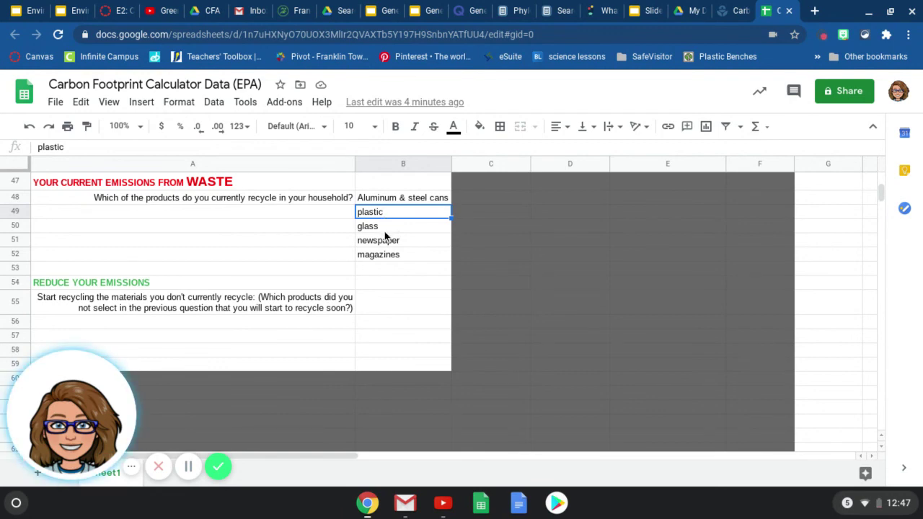
{"action": "left_click", "coordinate": [377, 305]}
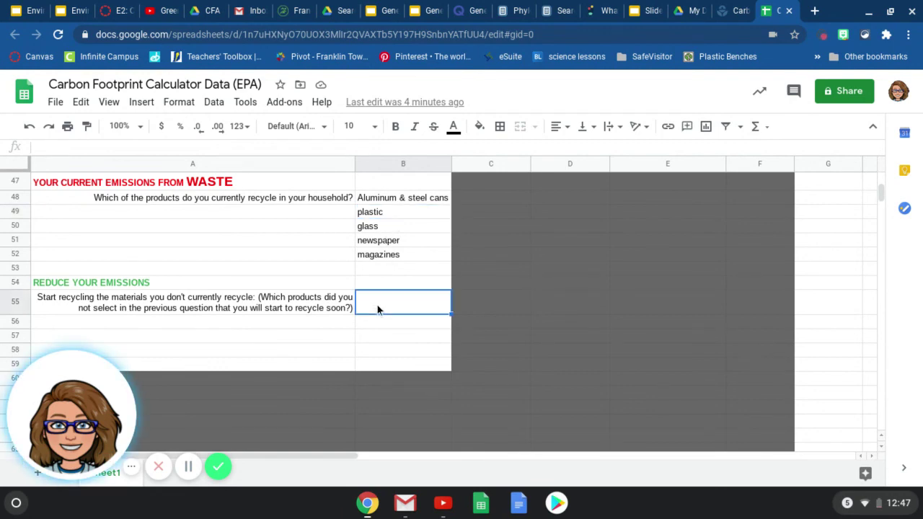
{"action": "key", "text": "Down"}
{"action": "key", "text": "Up"}
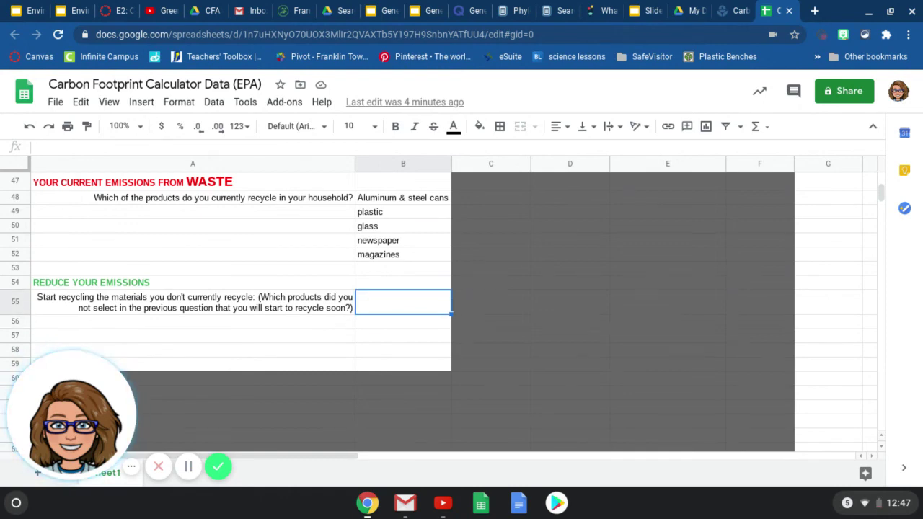
{"action": "key", "text": "Down"}
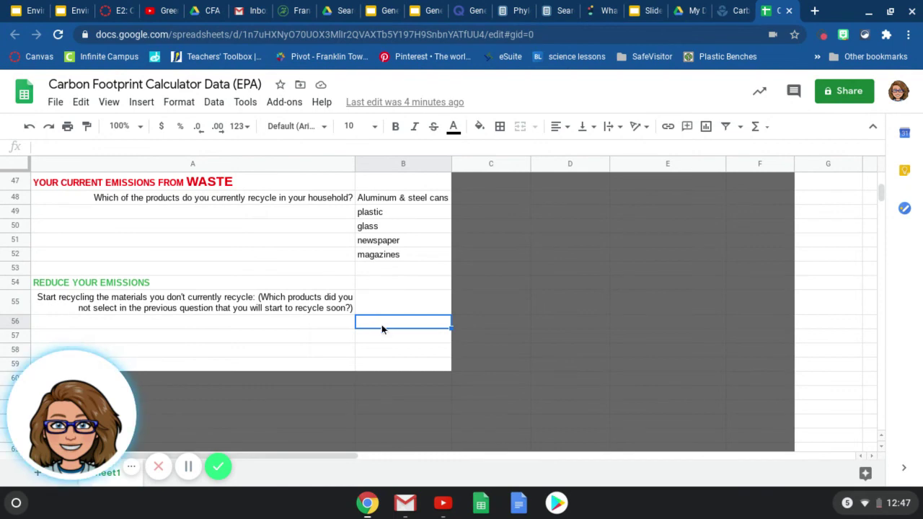
Step: Review the transportation and home energy sections on the way back to the first row of the sheet
{"action": "scroll", "coordinate": [382, 347], "scroll_direction": "up", "scroll_amount": 3}
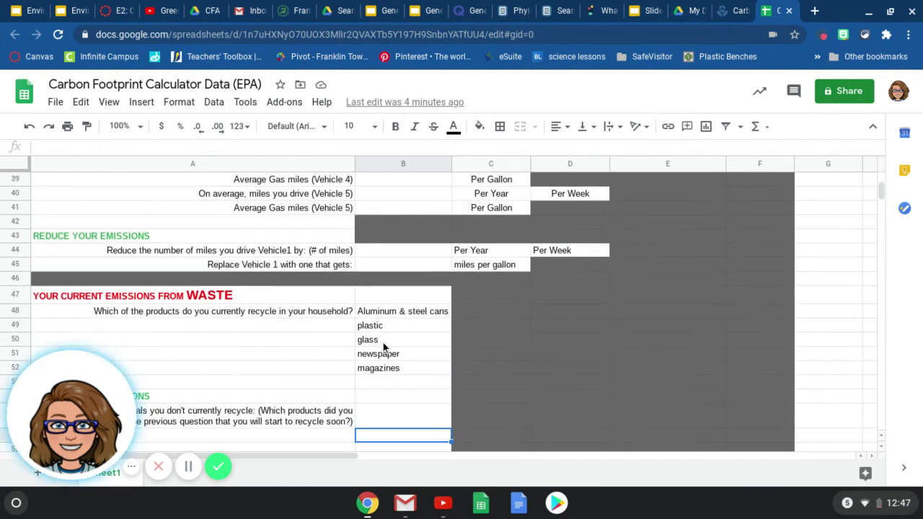
{"action": "scroll", "coordinate": [382, 347], "scroll_direction": "up", "scroll_amount": 5}
{"action": "scroll", "coordinate": [383, 347], "scroll_direction": "up", "scroll_amount": 4}
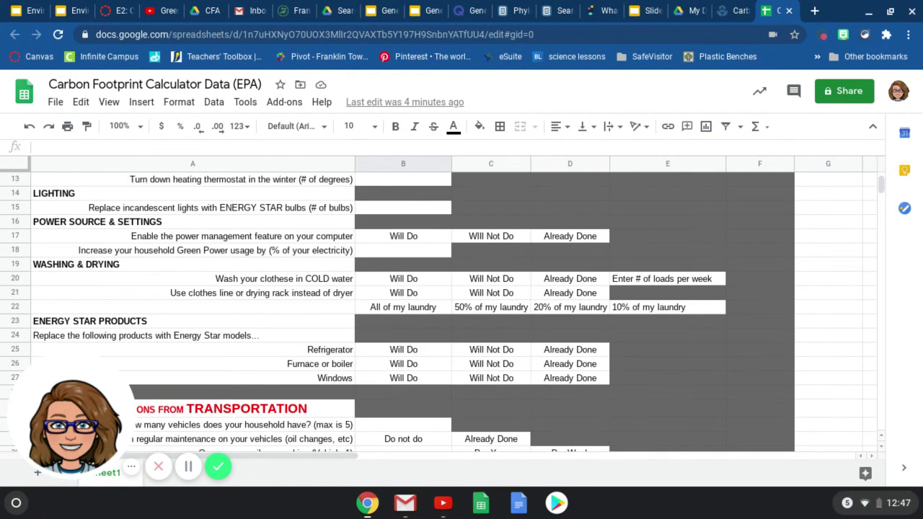
{"action": "scroll", "coordinate": [383, 348], "scroll_direction": "up", "scroll_amount": 4}
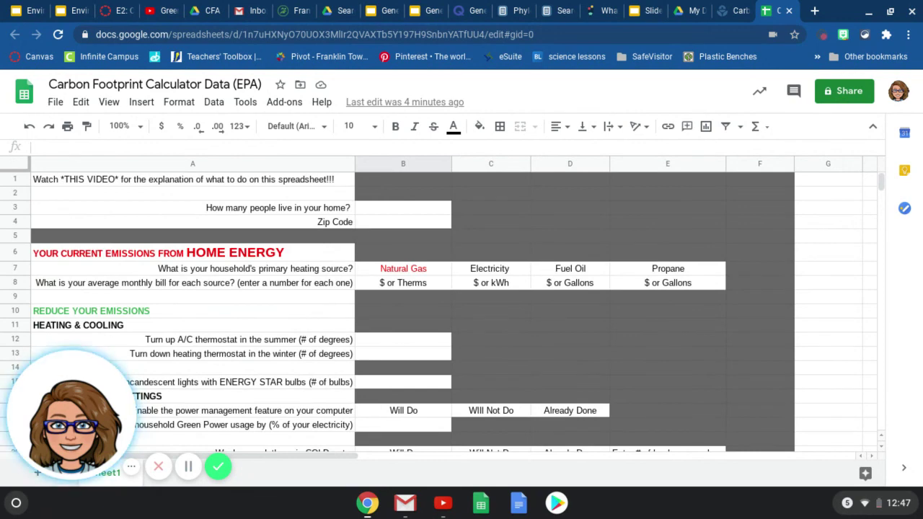